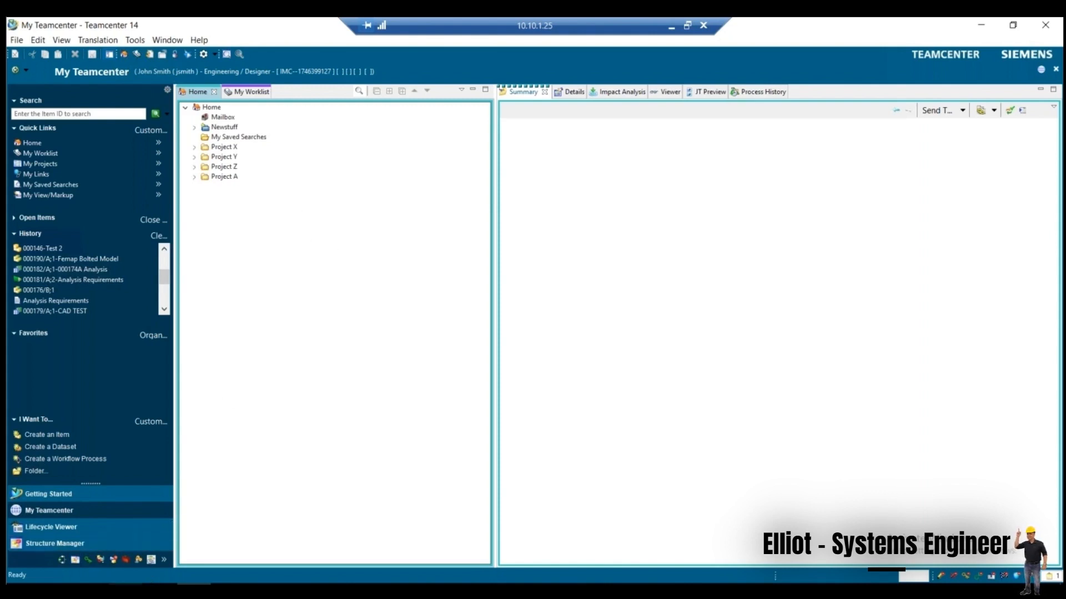
Sign in to Active Workspace's Folders view with the saved credentials and dismiss the password warning.
mouse_move(126, 591)
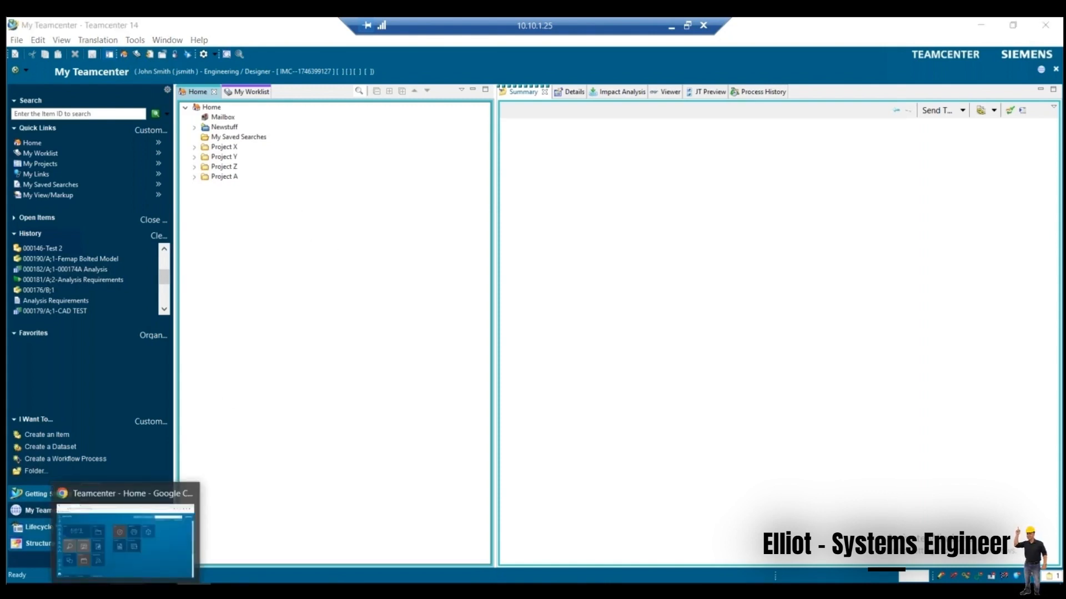
click(150, 555)
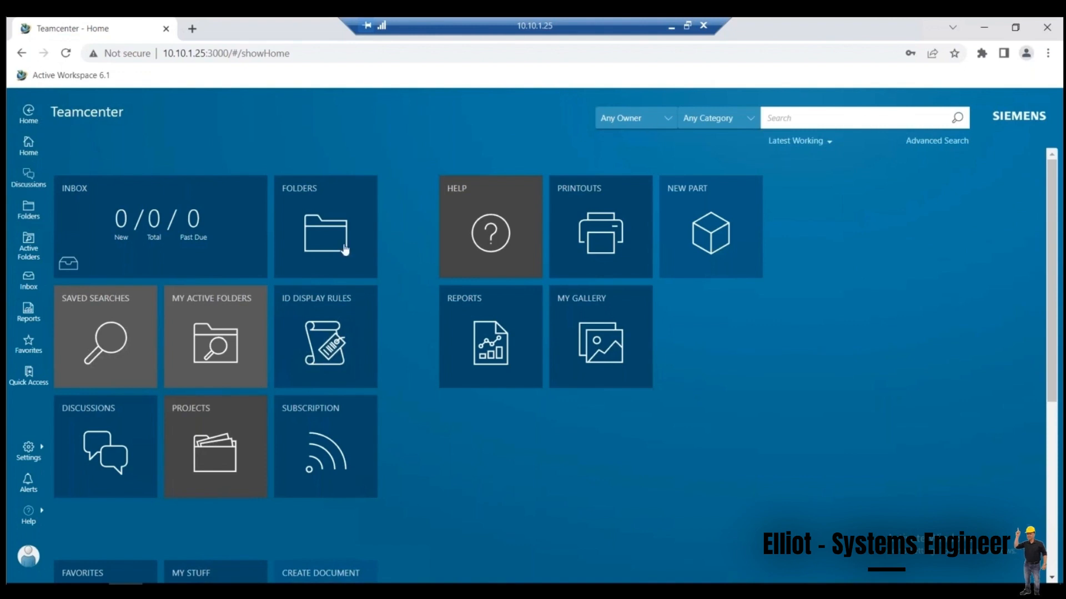
click(323, 237)
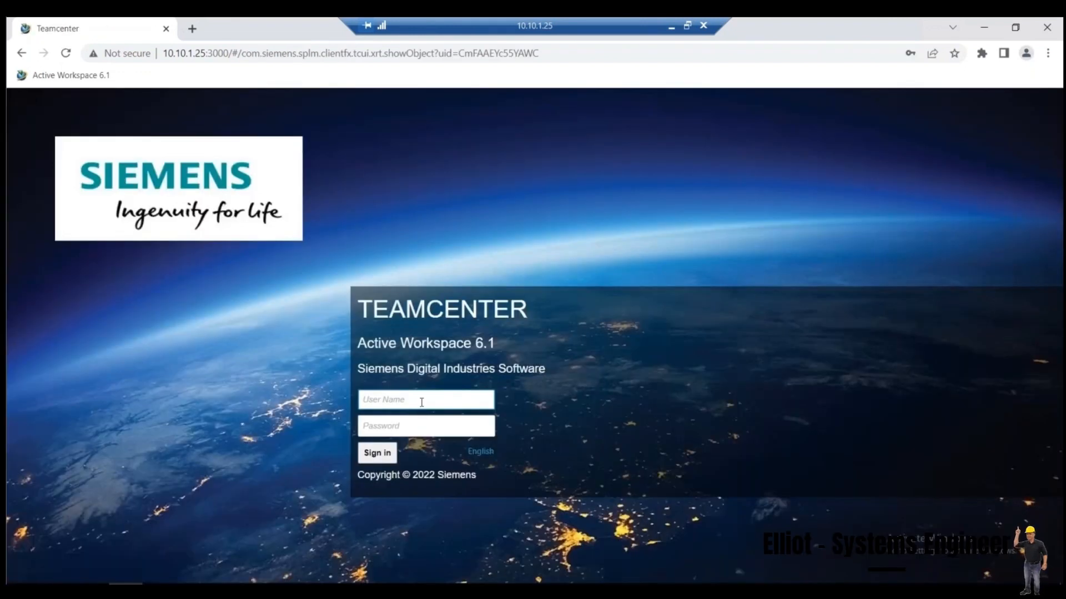
click(422, 401)
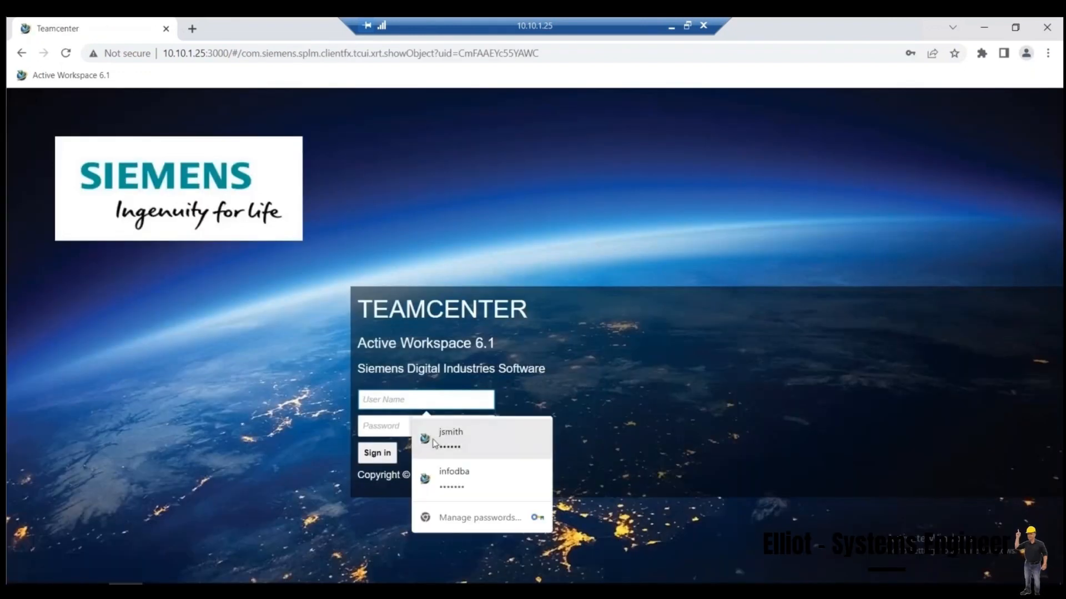
click(444, 437)
click(375, 452)
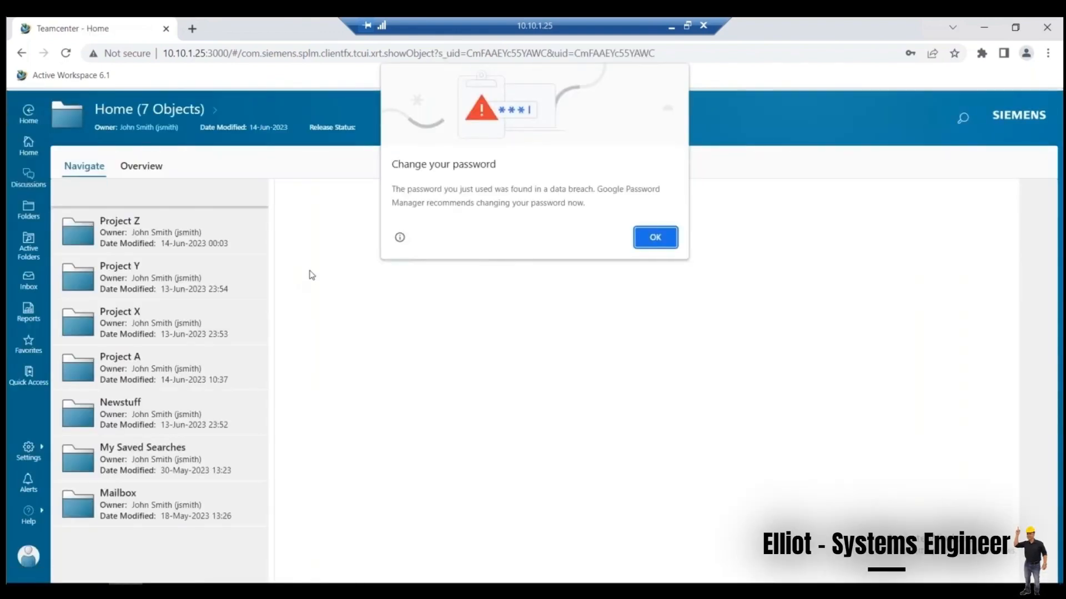
click(655, 237)
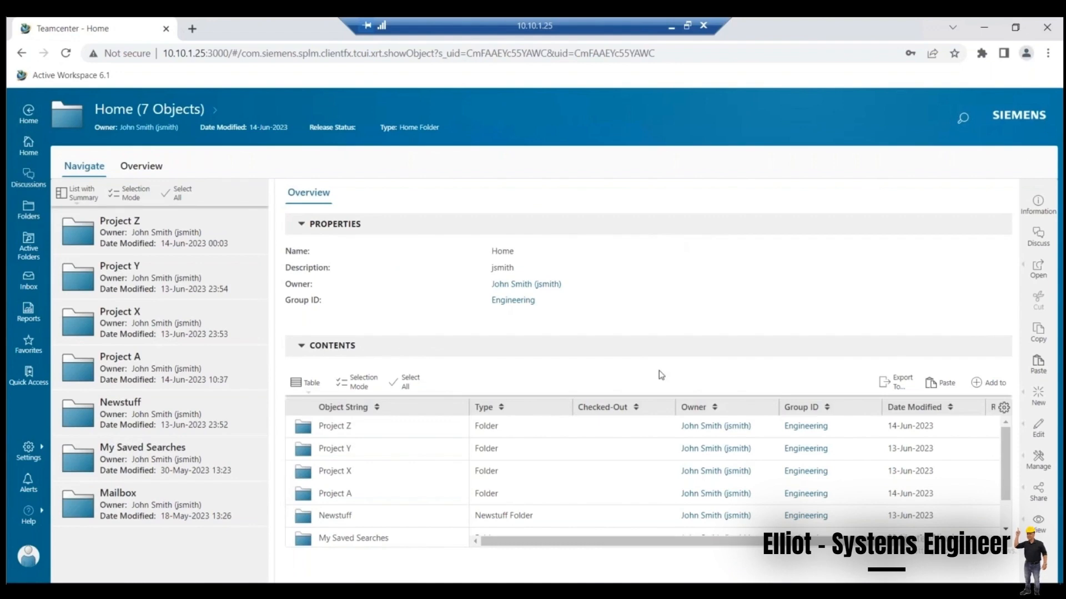
Switch to the presentation slideshow and move to the Back Story slide.
key(super)
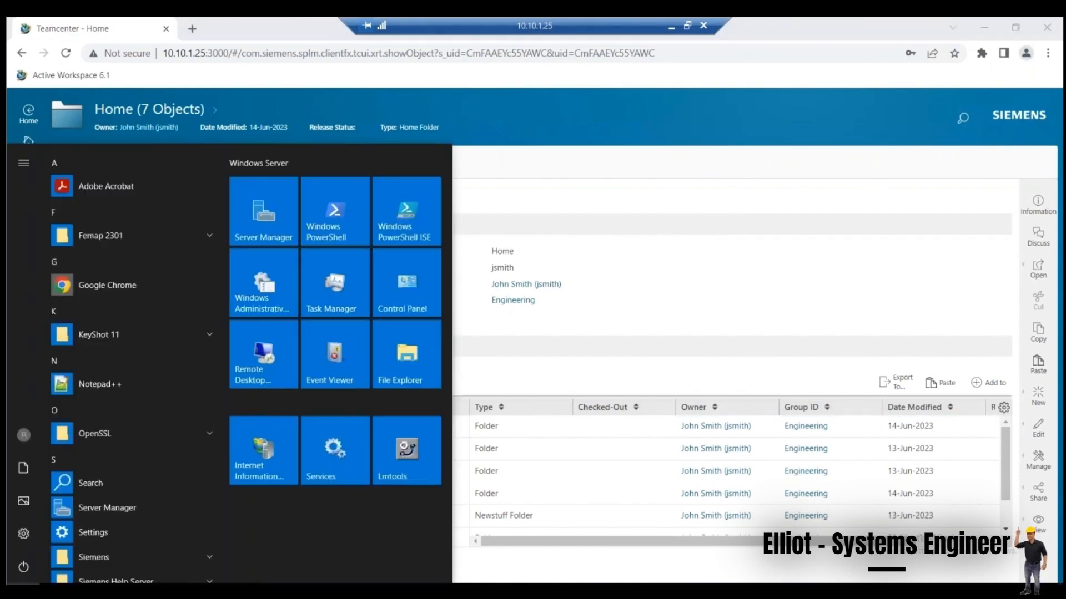
key(super)
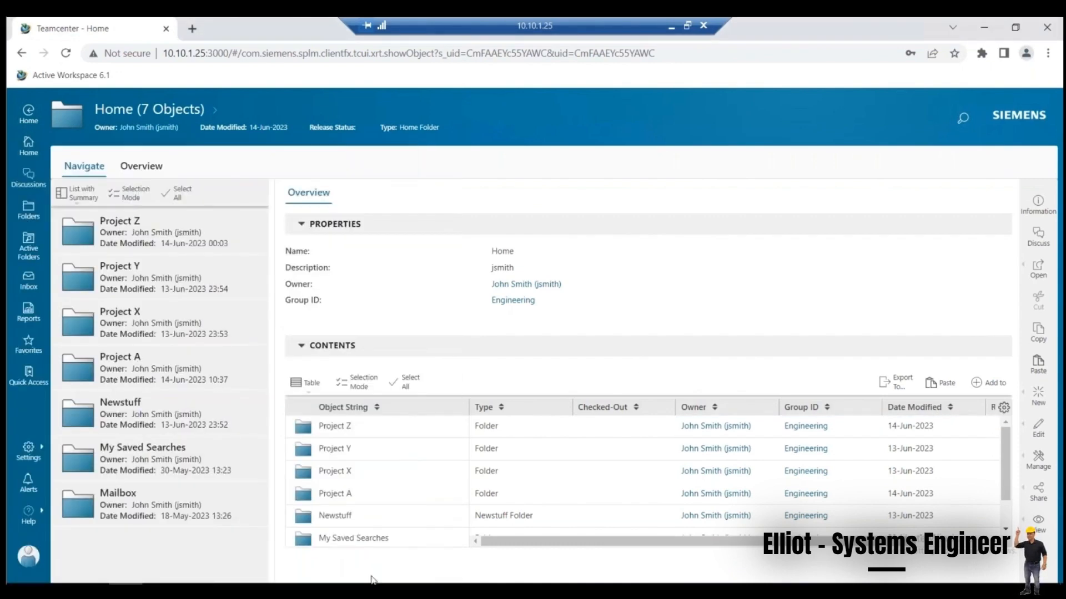
click(671, 26)
key(Left)
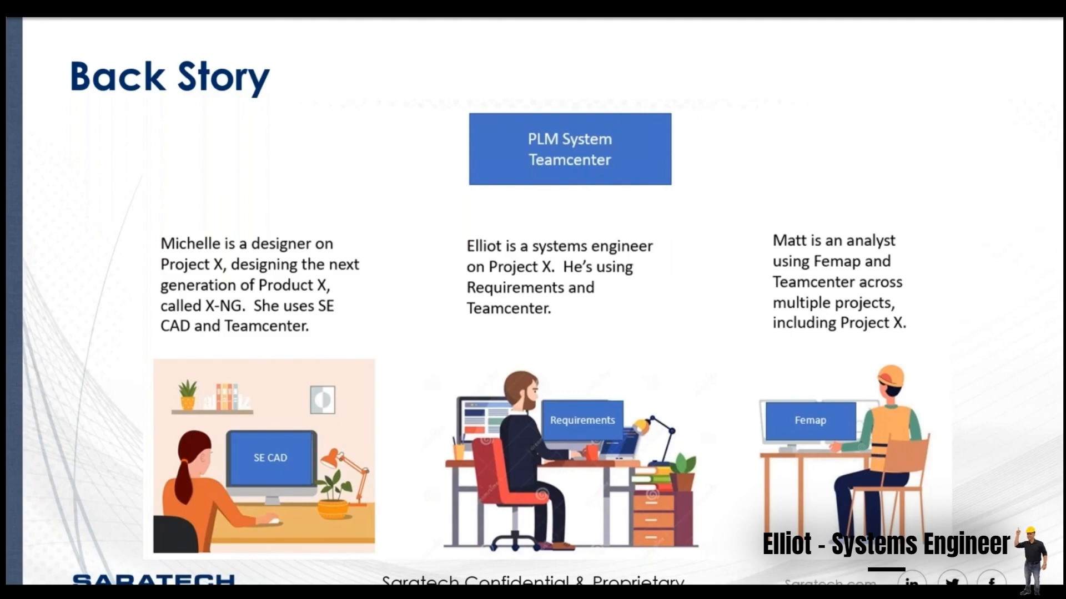
Exit the slideshow and return to the Remote Desktop session running My Teamcenter.
key(super)
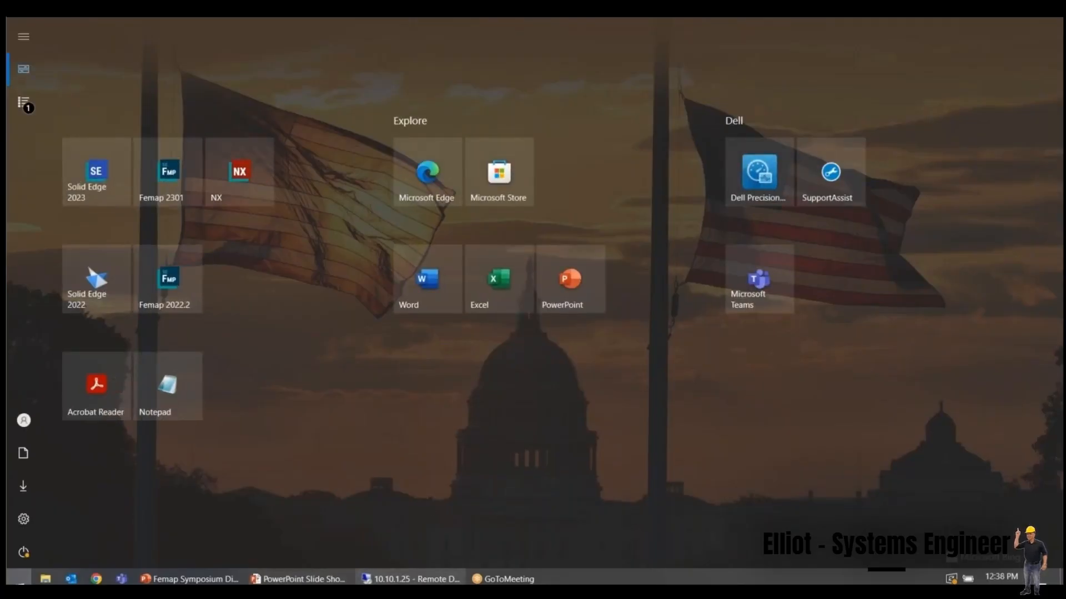
click(410, 579)
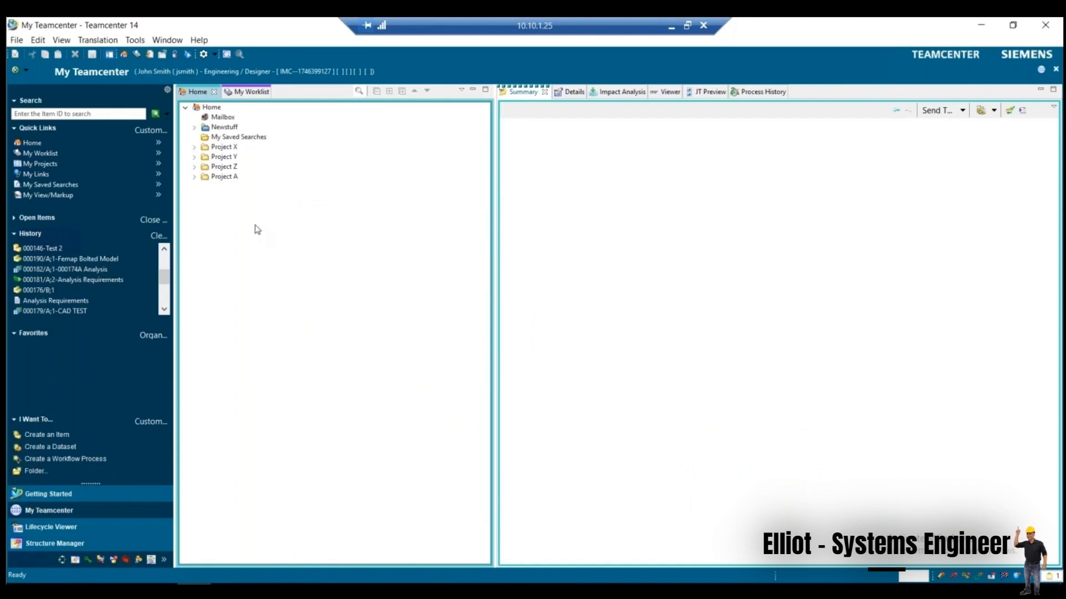
Expand Project A, REQ-000004-Project A Requirements and revision A;1, then select dataset REQ-000004/A.
click(194, 177)
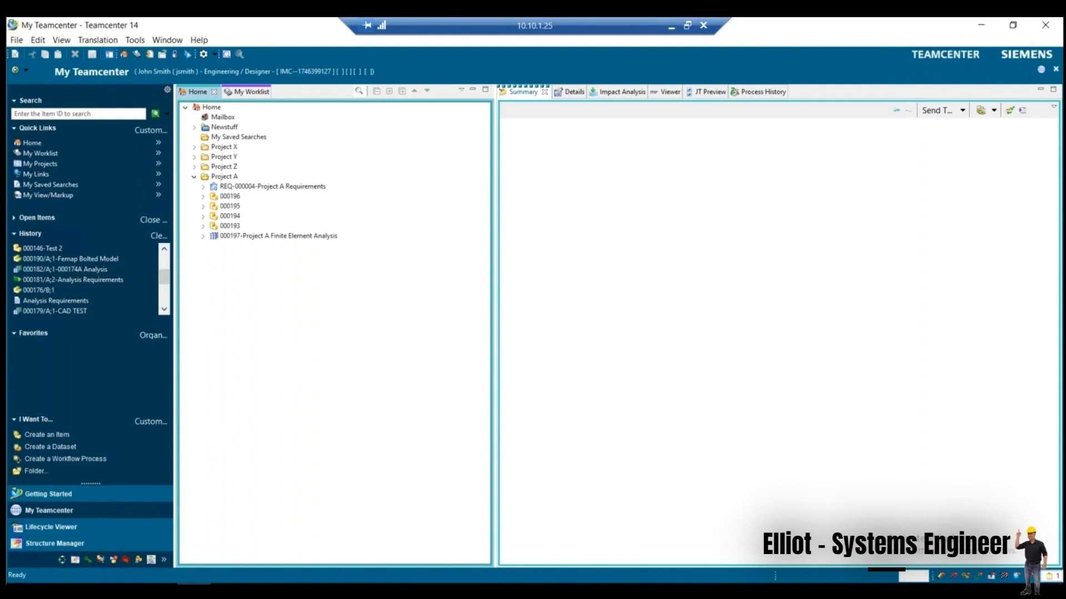
click(203, 187)
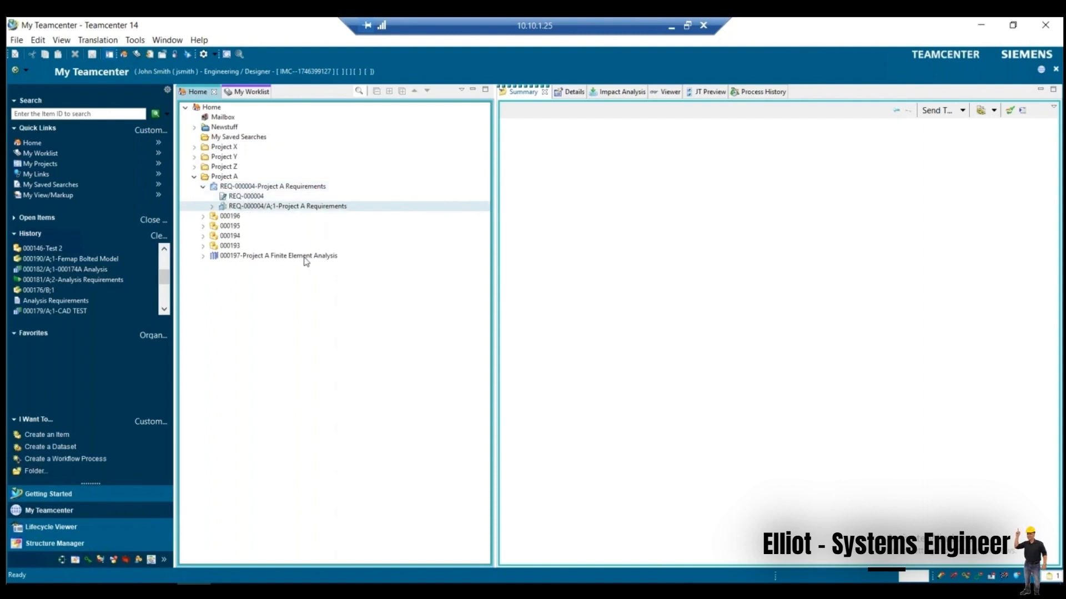
click(212, 207)
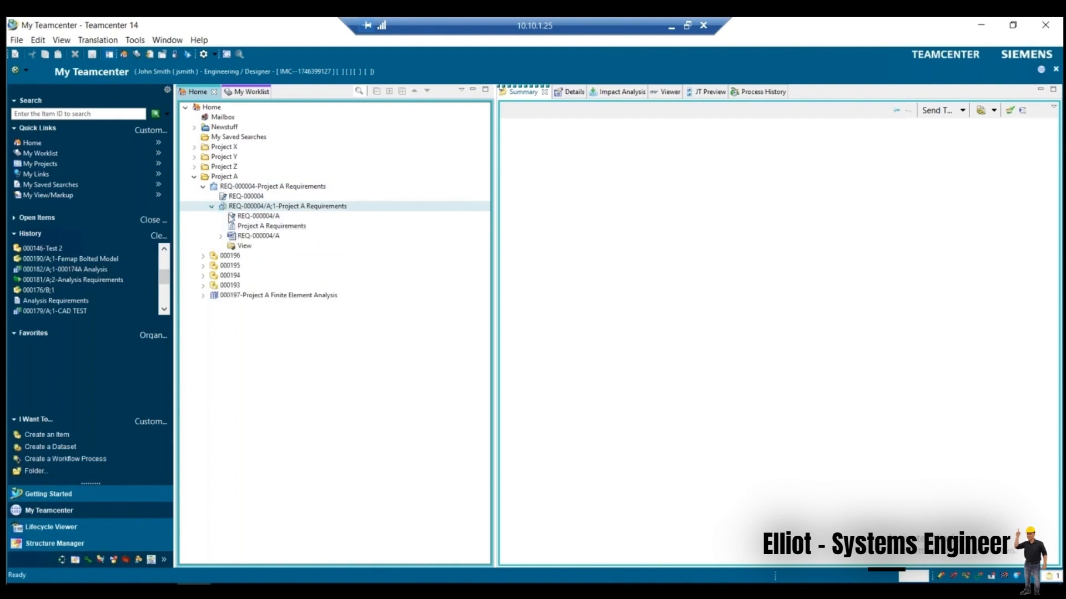
click(251, 236)
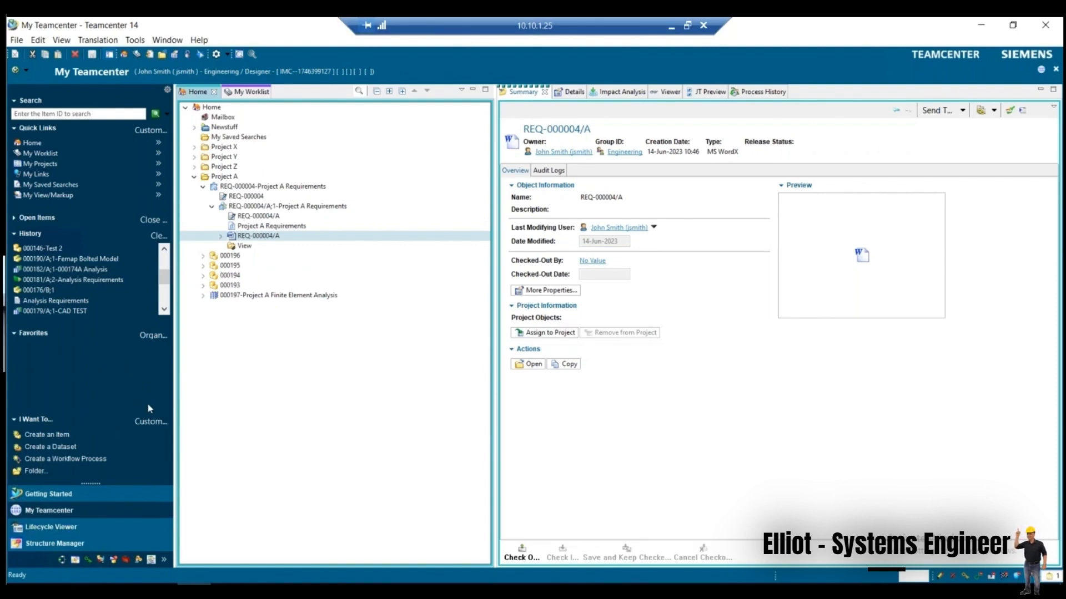
Open Workflow Designer read-only, load the CAE New template, and select the Review CAD Data by CAE Department task.
click(61, 559)
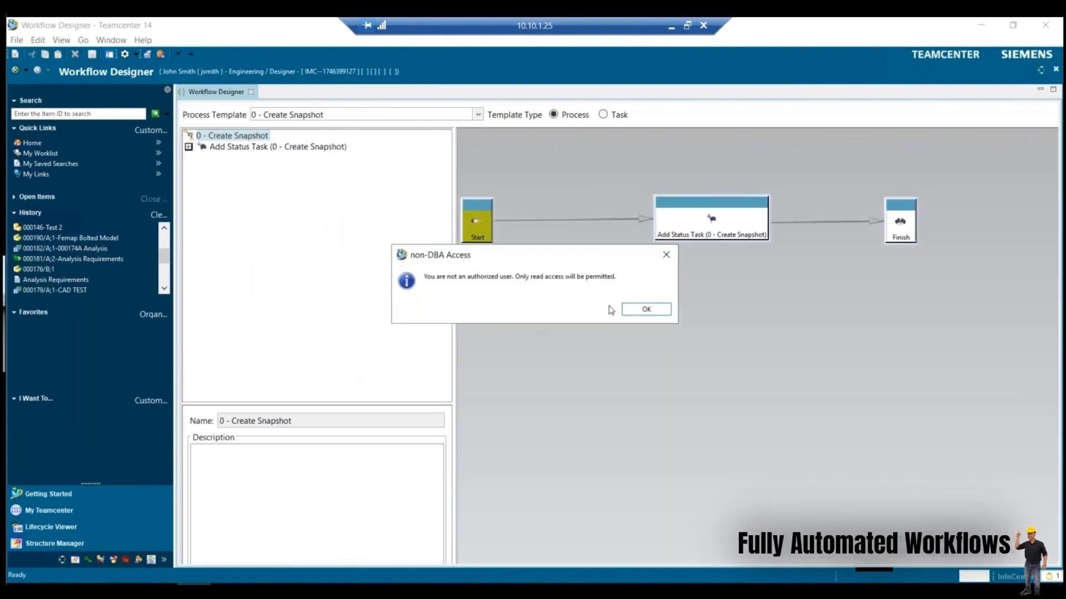
click(624, 310)
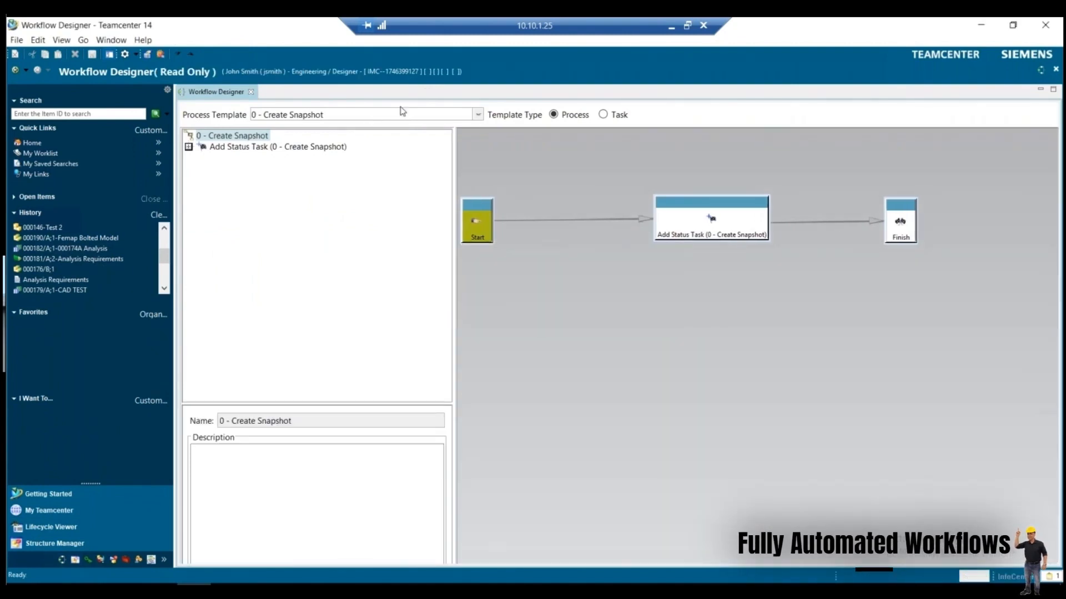
click(478, 114)
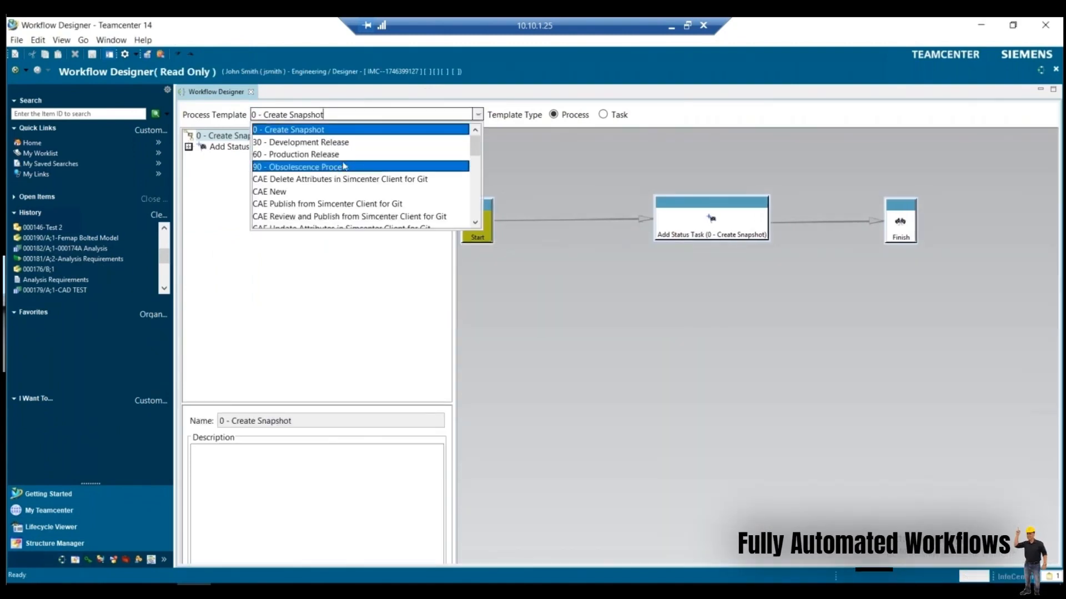
click(337, 193)
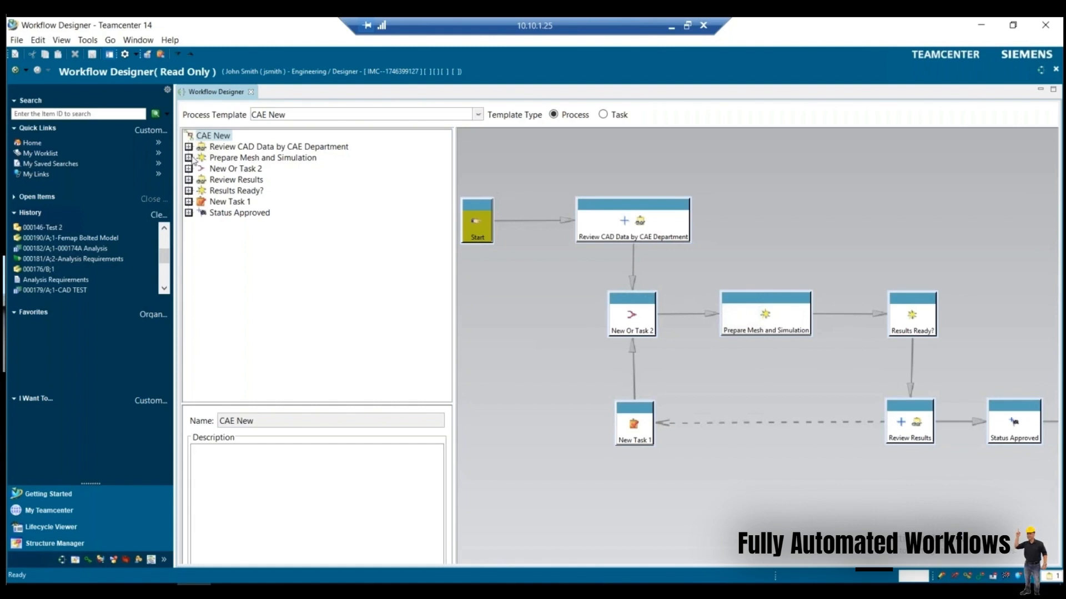
click(597, 232)
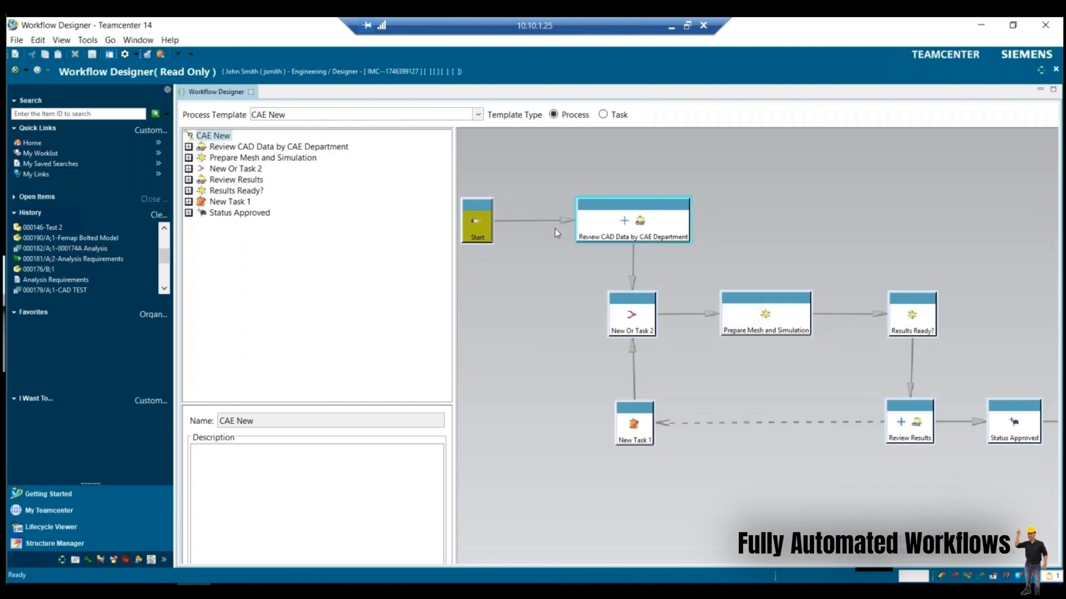
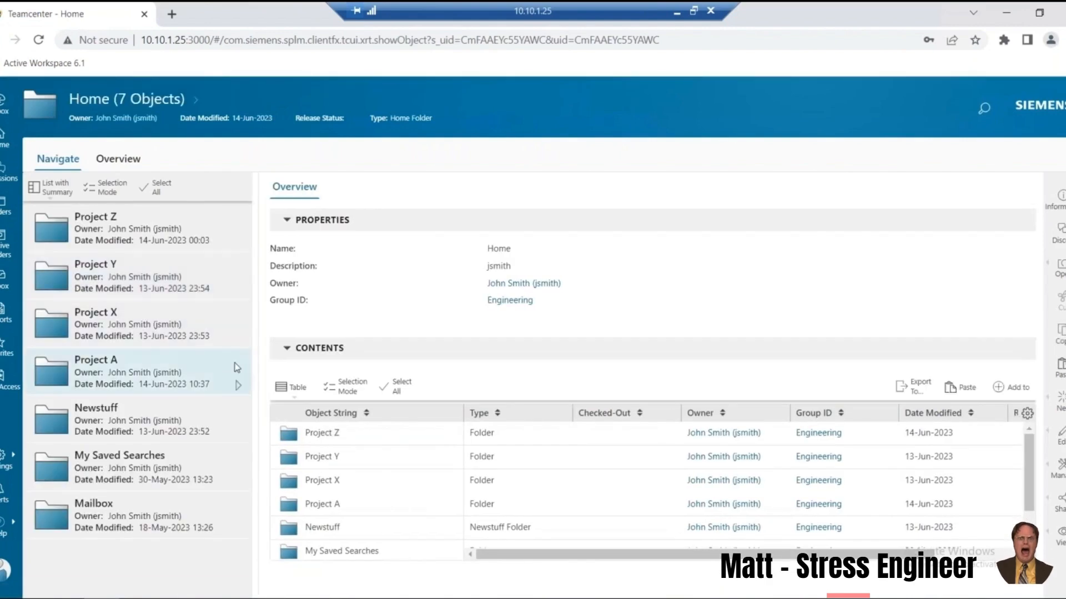
Open Project A from the Teamcenter Navigate list.
click(237, 388)
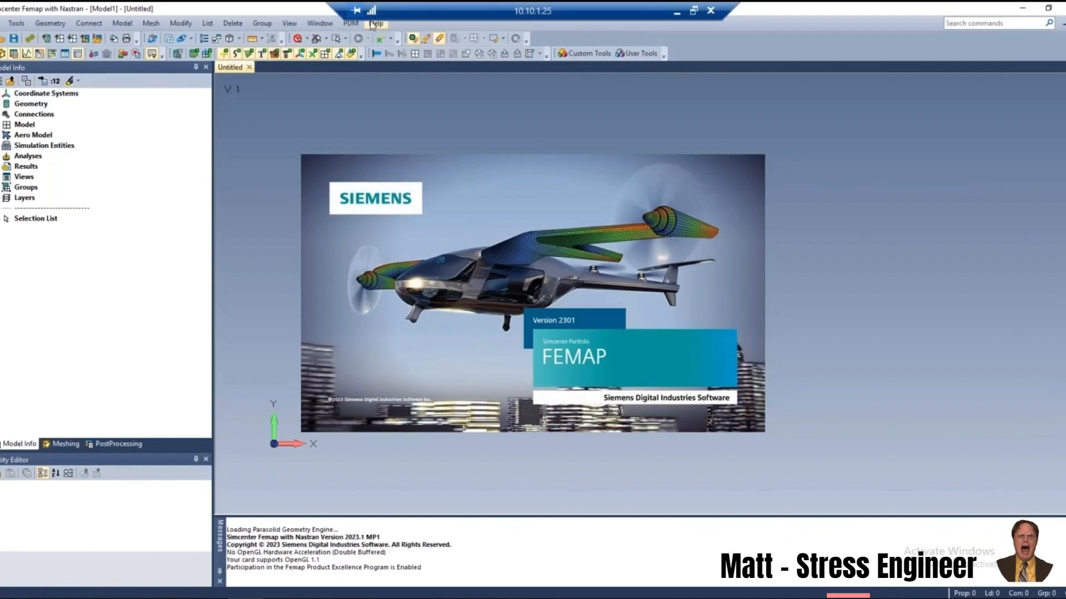
Sign in to Teamcenter from Femap's PDM menu with the account password.
click(355, 23)
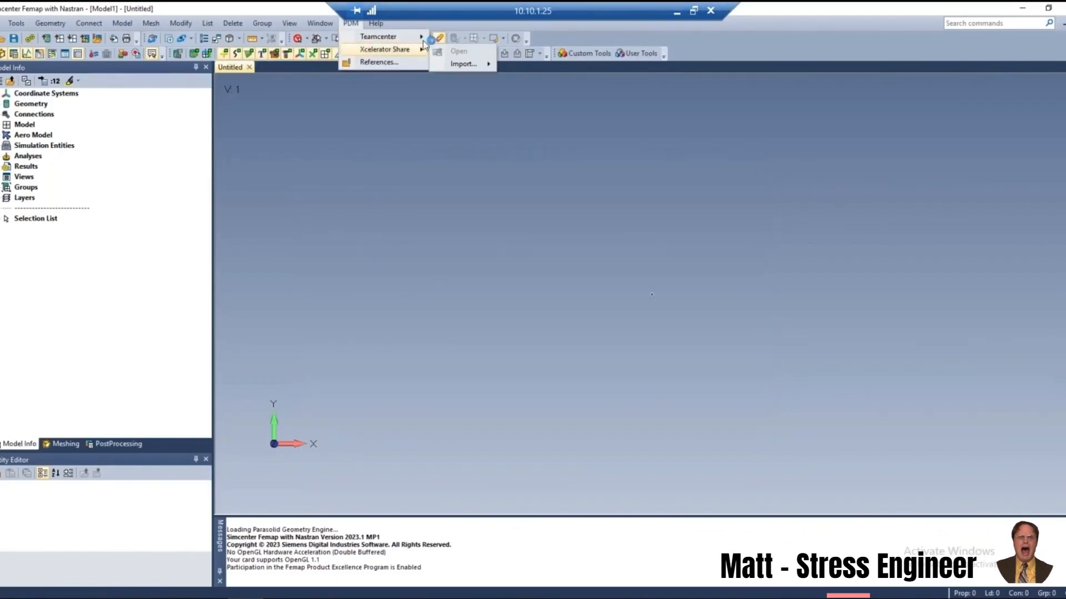
mouse_move(417, 38)
click(460, 39)
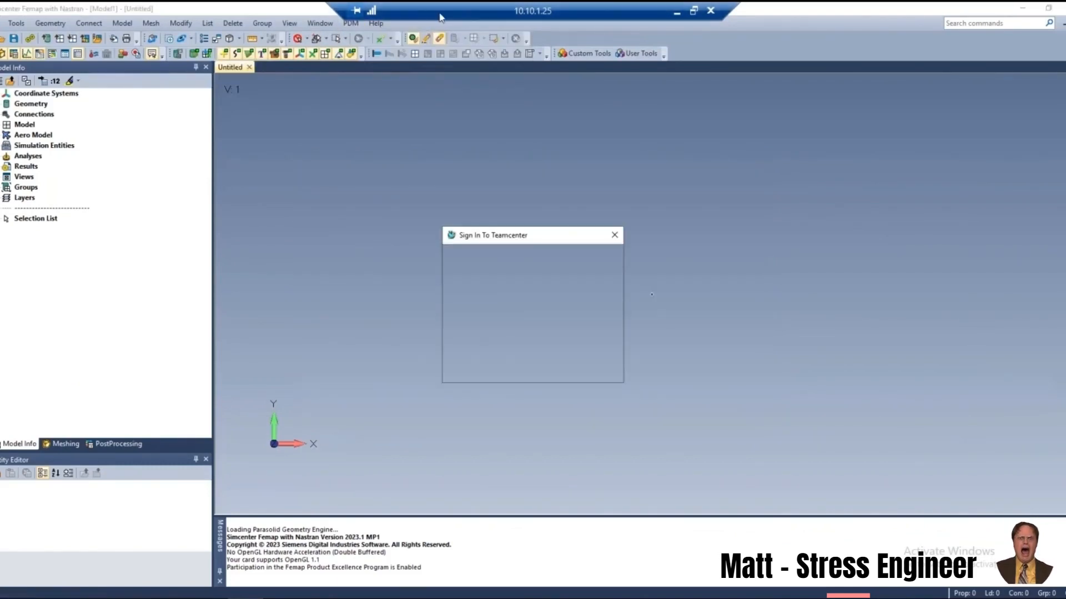
key(Tab)
text(jsmith)
key(Return)
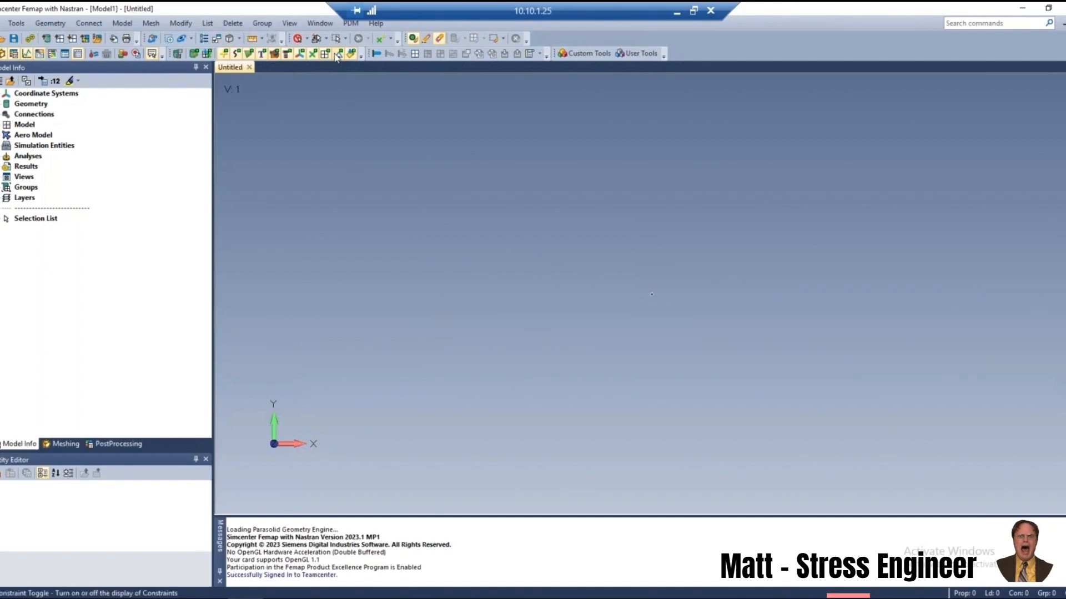
Bring up Teamcenter's Import JT Assembly dataset selection, after cancelling Open Model.
click(351, 25)
mouse_move(375, 38)
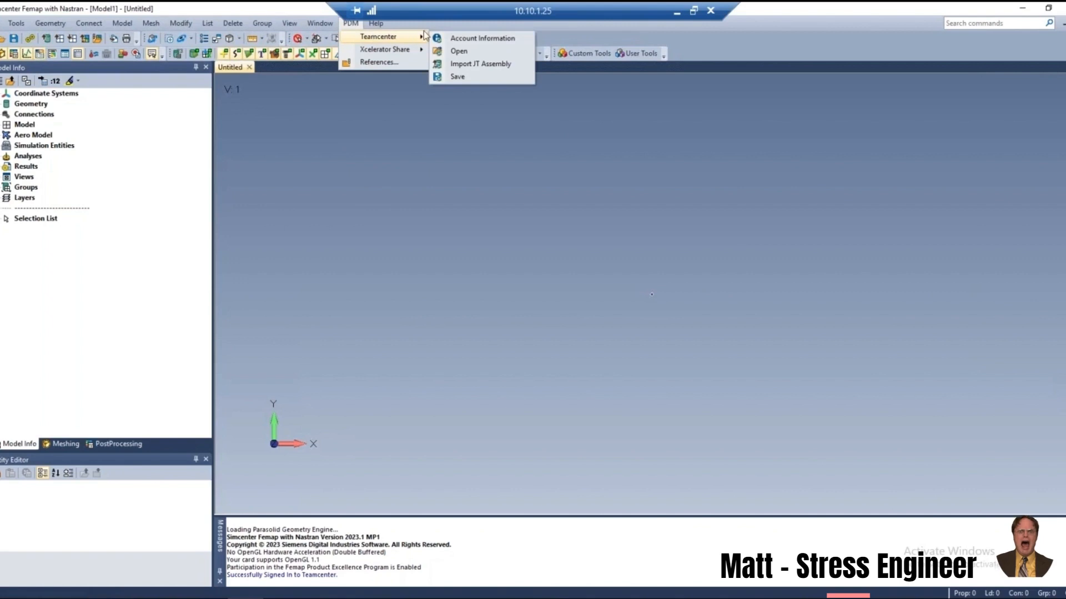
click(475, 53)
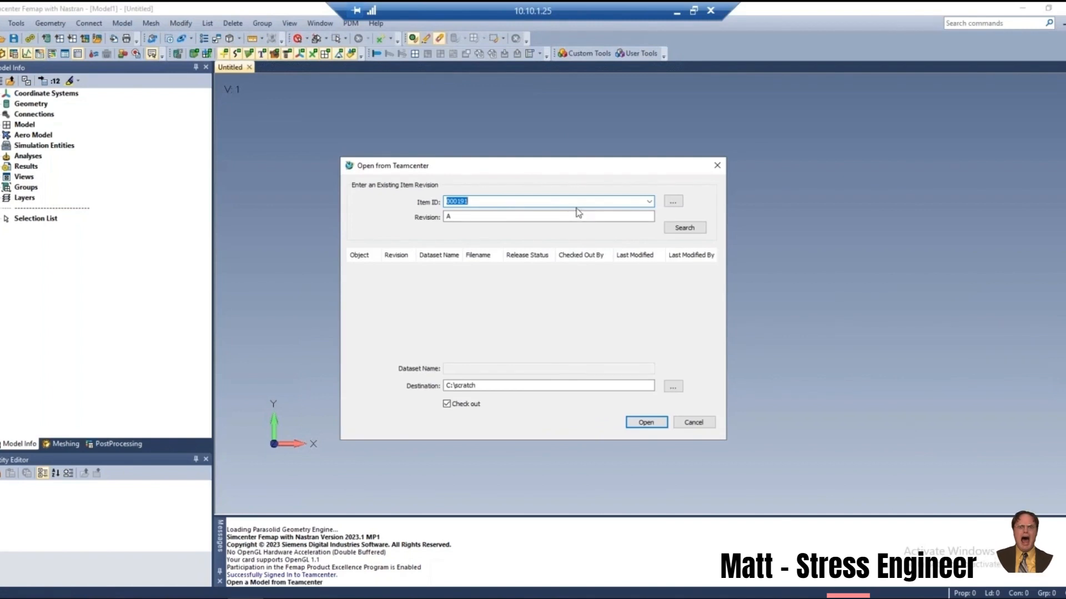
click(717, 166)
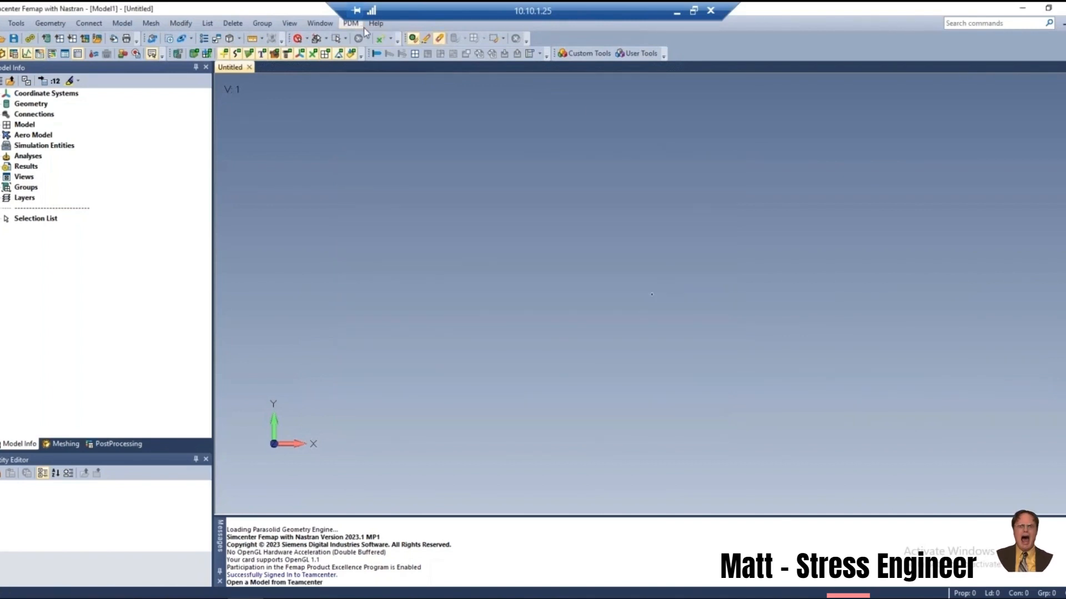
click(350, 23)
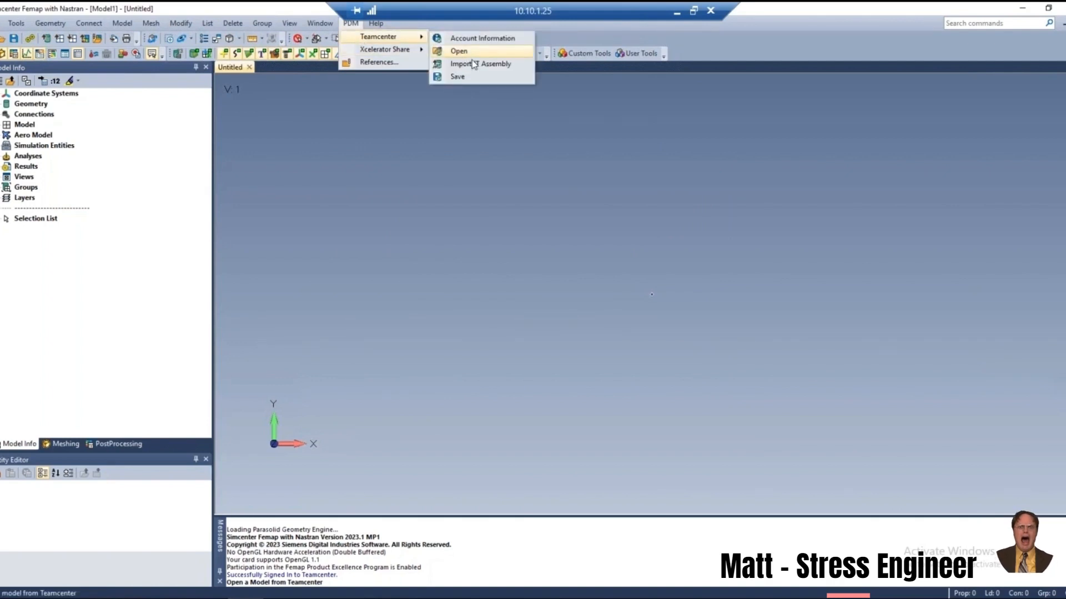
click(481, 64)
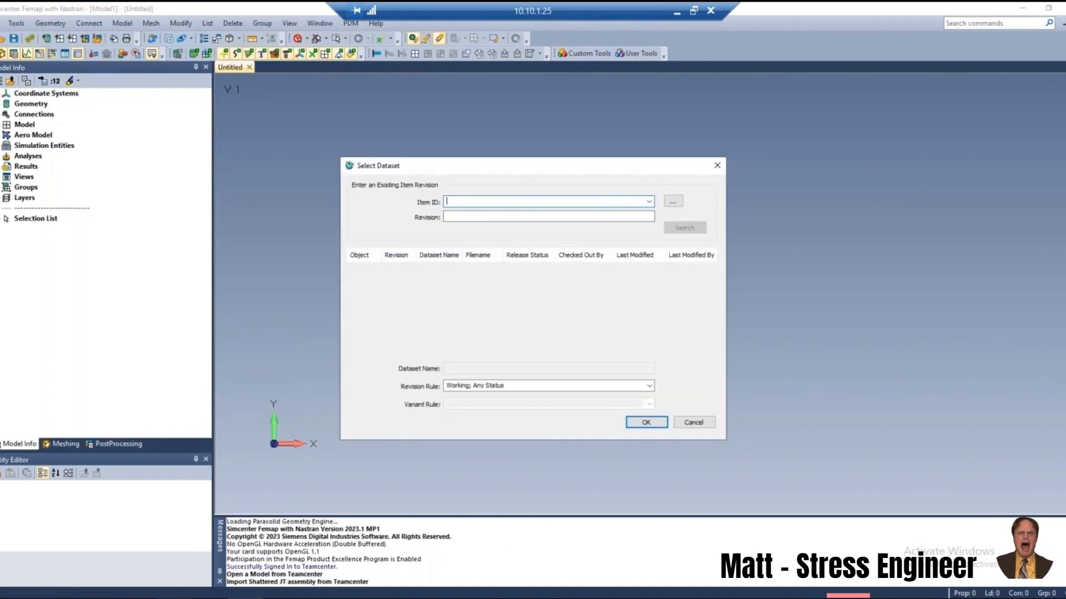
Search Teamcenter for item 000193 revision A, correcting the mistyped item ID.
click(189, 598)
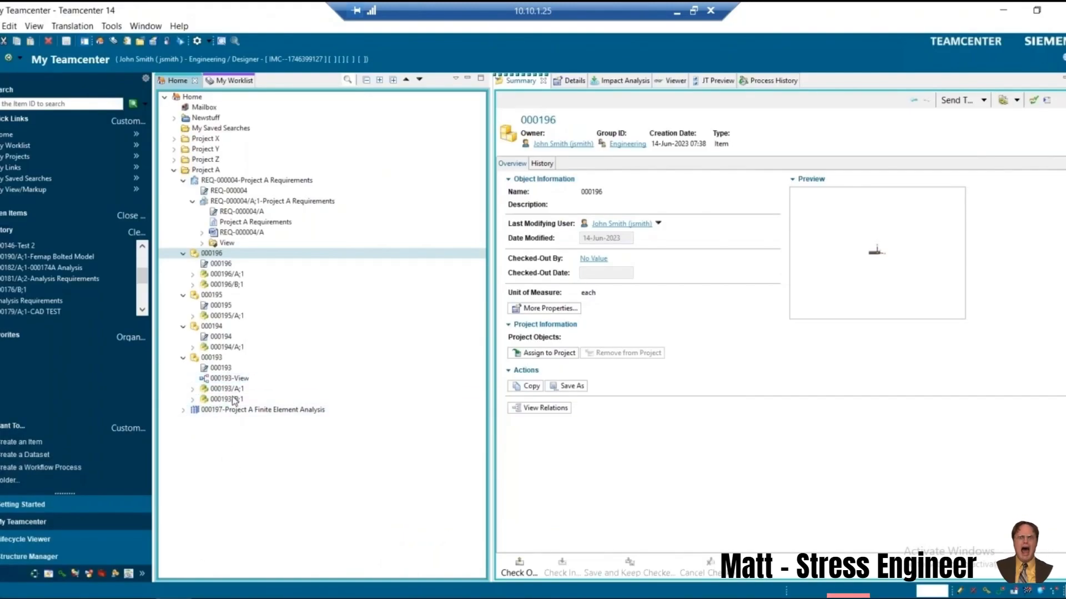
click(214, 598)
key(Tab)
key(Tab)
text(a)
click(684, 231)
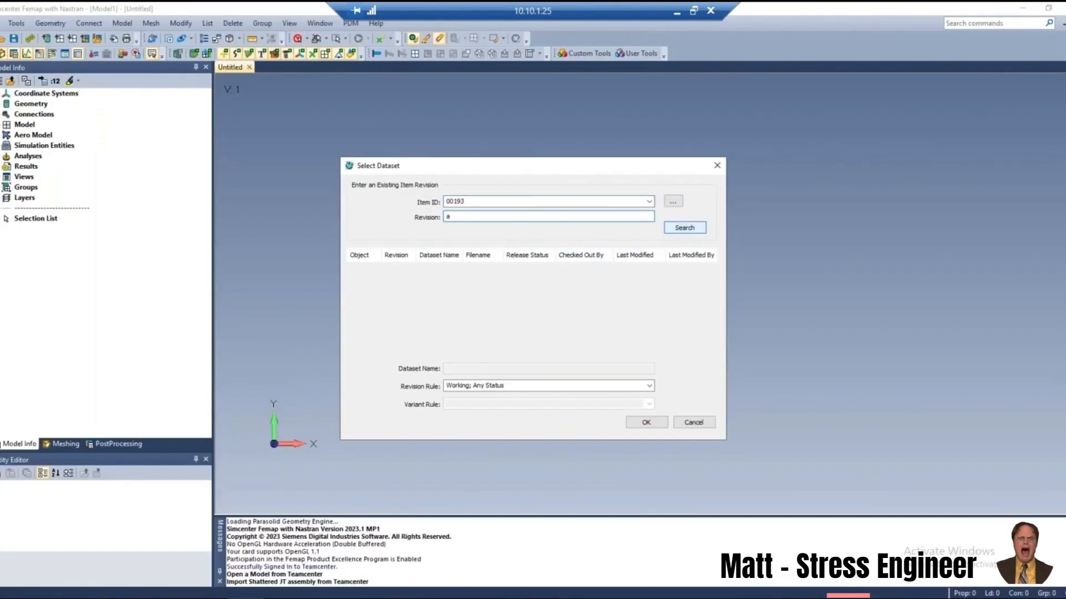
click(612, 330)
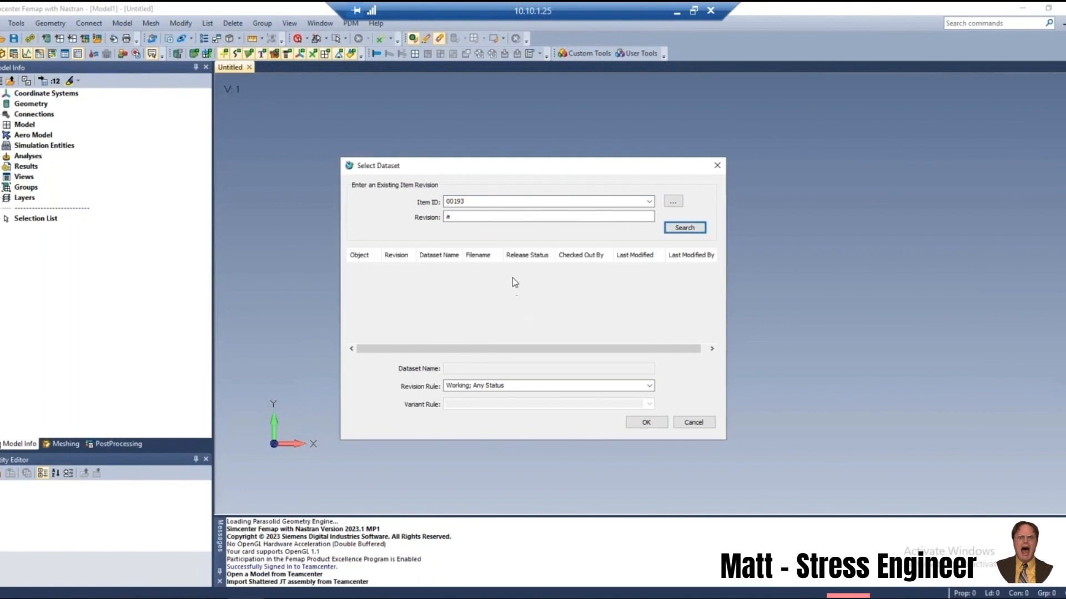
double_click(447, 201)
key(Left)
text(0)
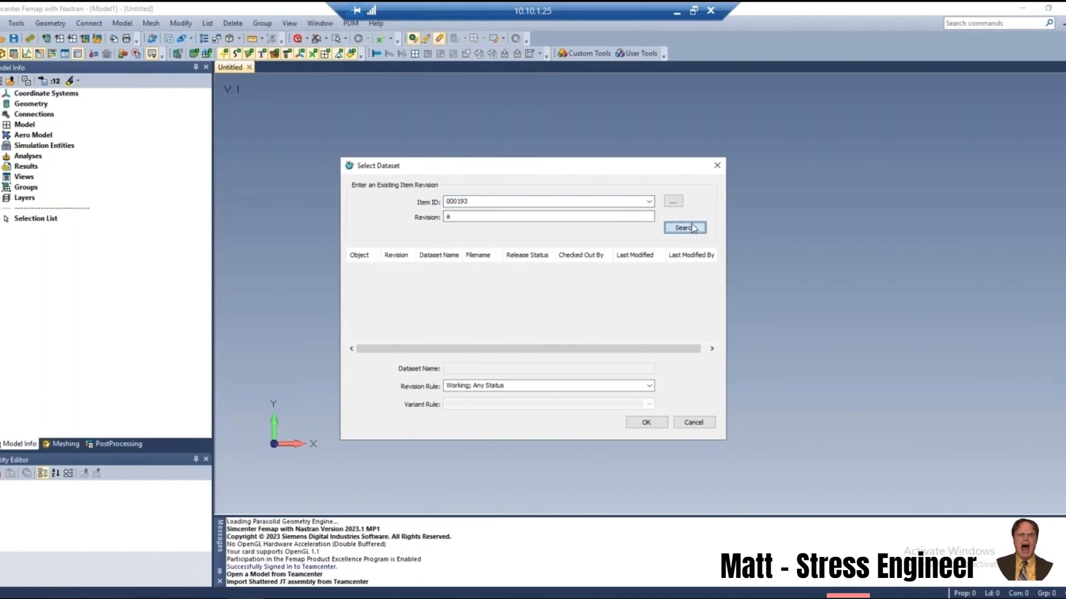
click(680, 229)
Import the 000193/A result using the Latest Working revision rule.
click(367, 268)
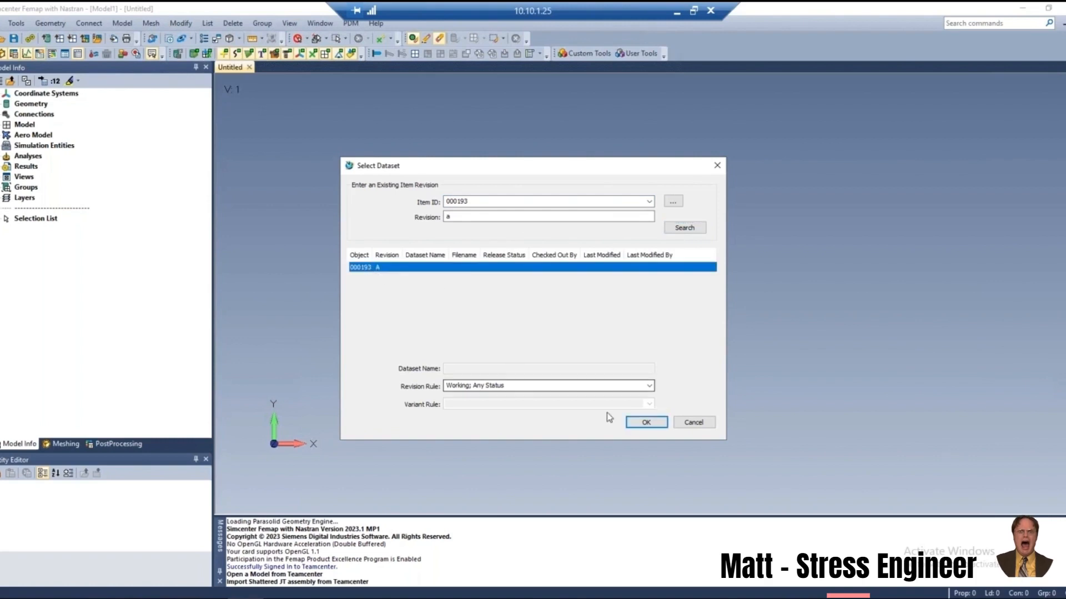
click(649, 386)
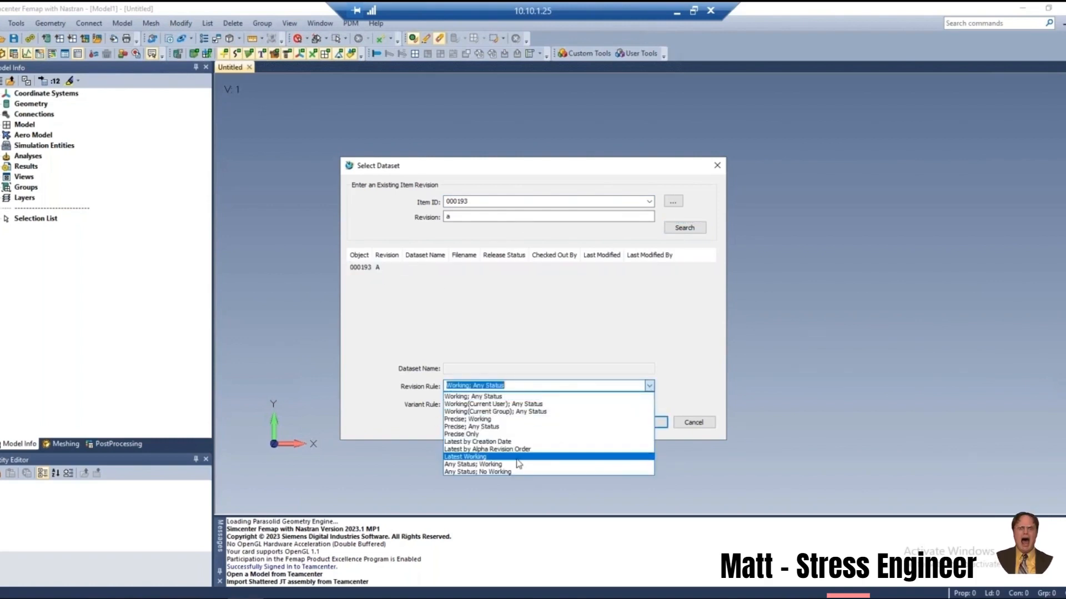
click(499, 457)
click(644, 423)
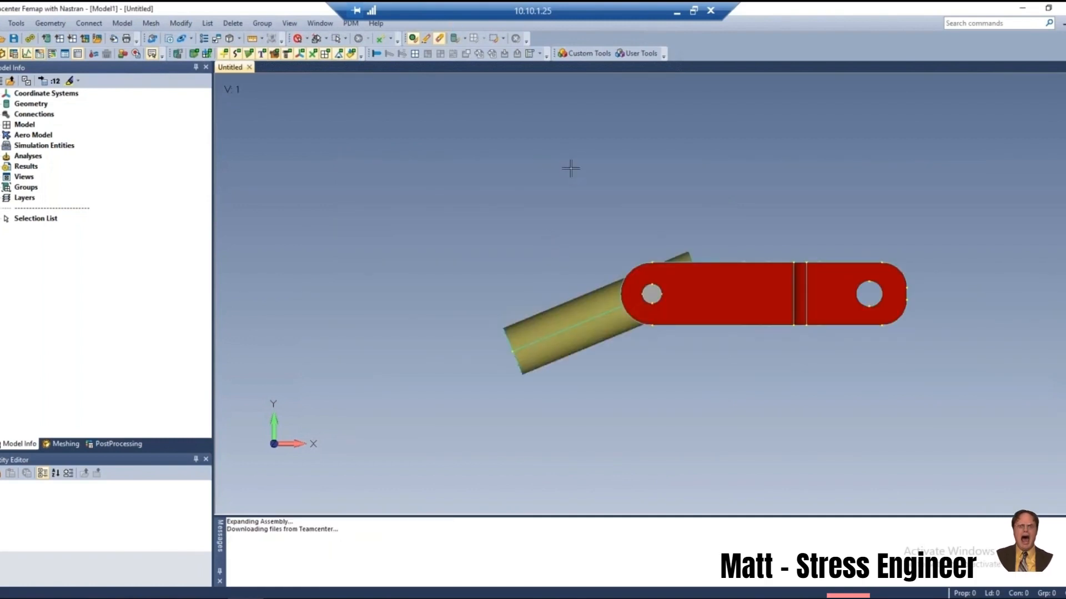
View the linkage in perspective and show the Geometry context menu in Model Info.
scroll(484, 161, down, 2)
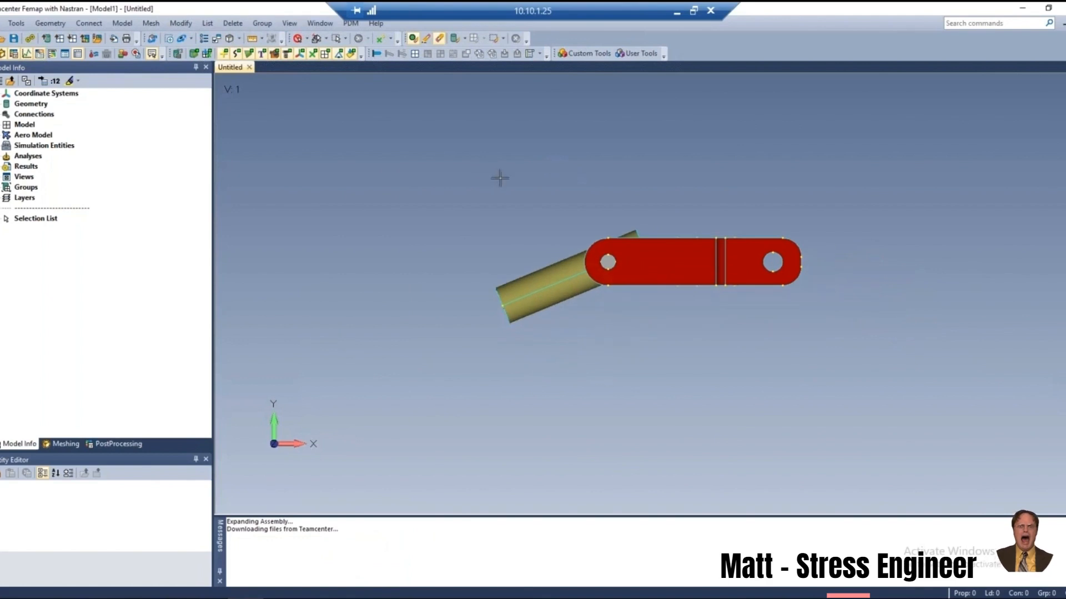
middle_drag(594, 197, 646, 171)
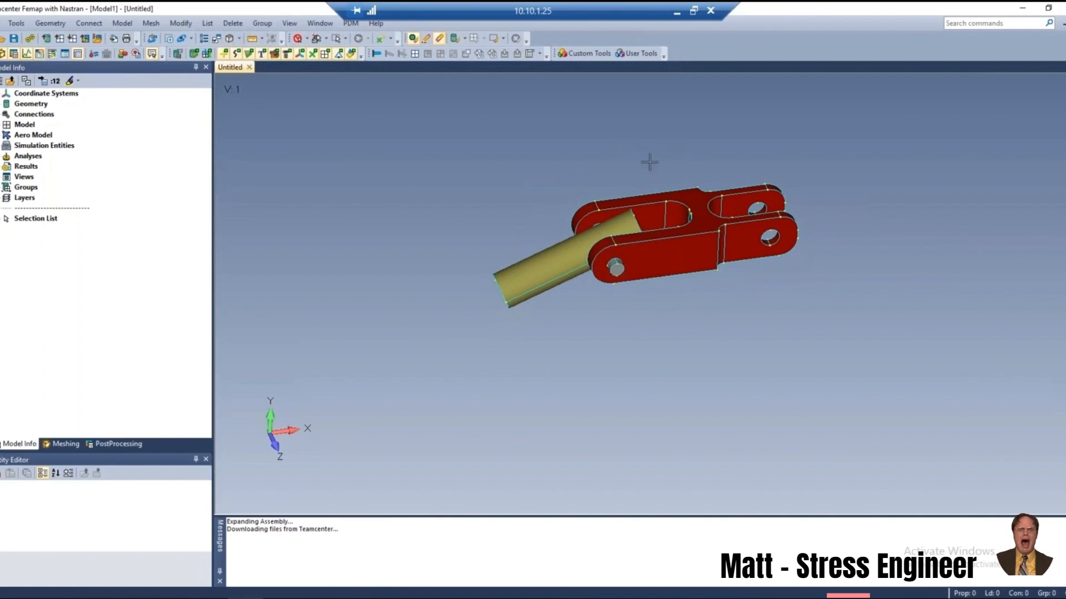
scroll(649, 162, up, 2)
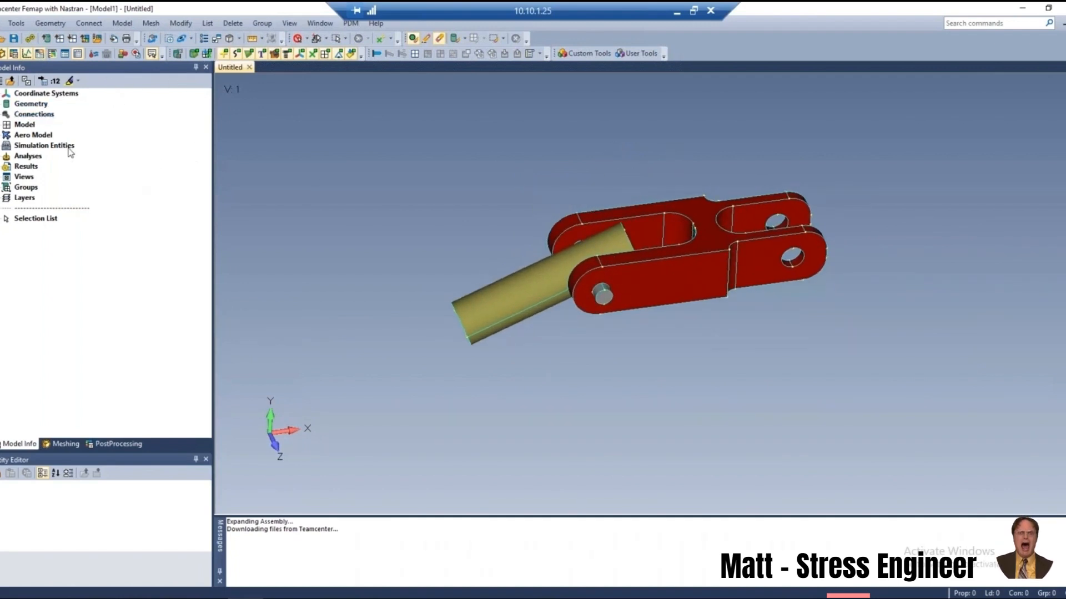
right_click(30, 105)
click(99, 228)
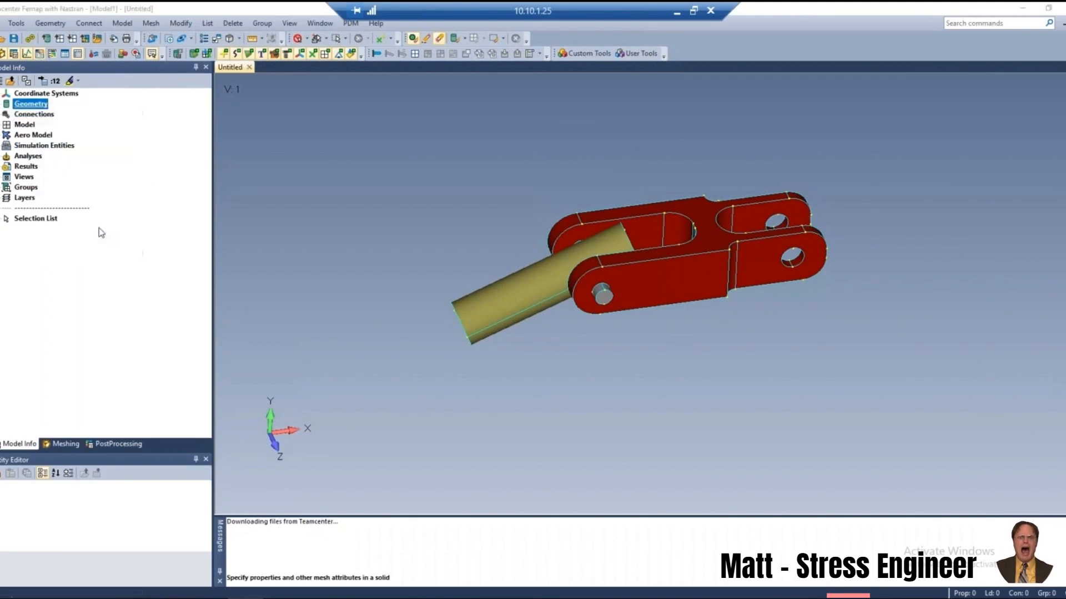
right_click(34, 105)
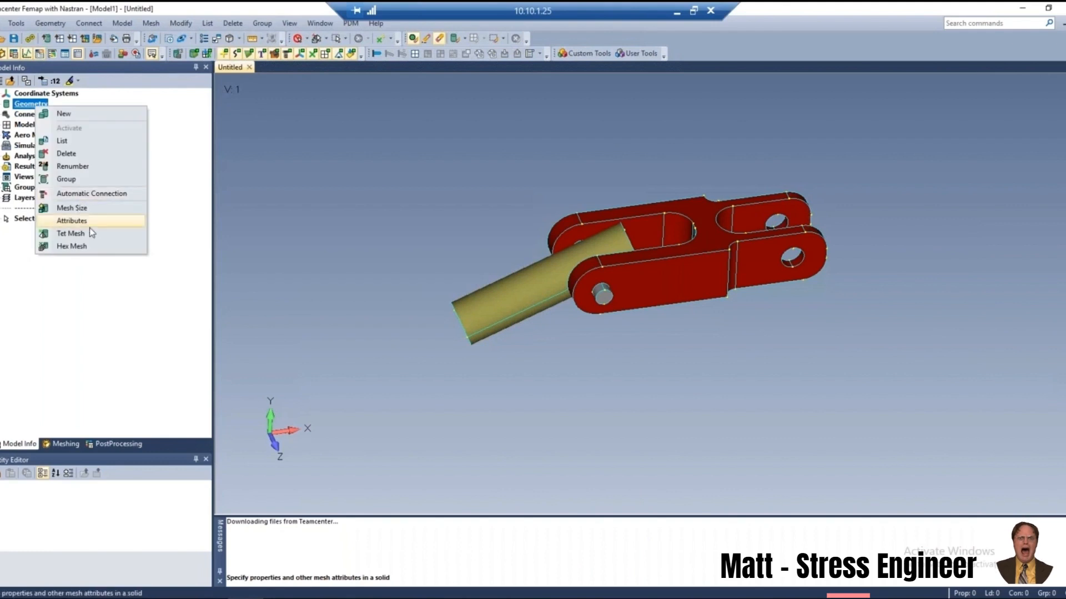
Tet mesh the linkage with AISI 4340 Steel loaded from the material library.
click(94, 235)
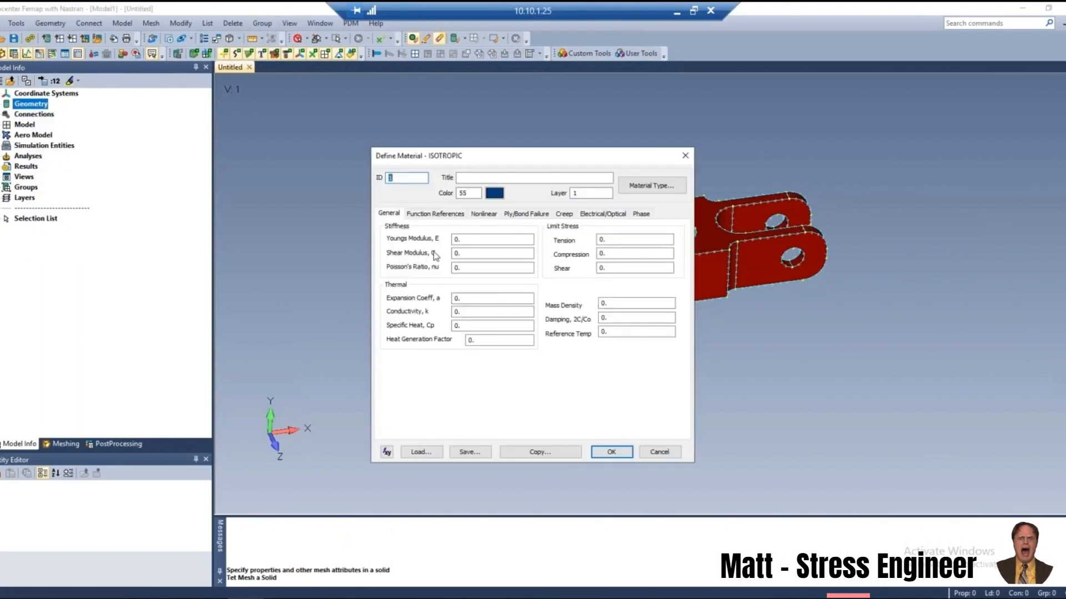
click(420, 452)
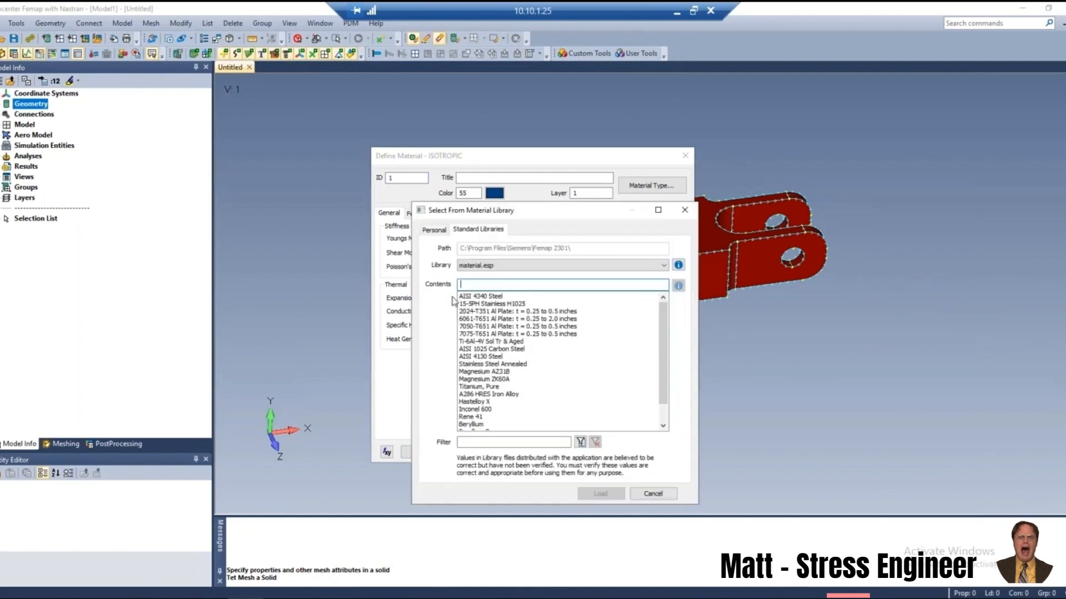
double_click(491, 298)
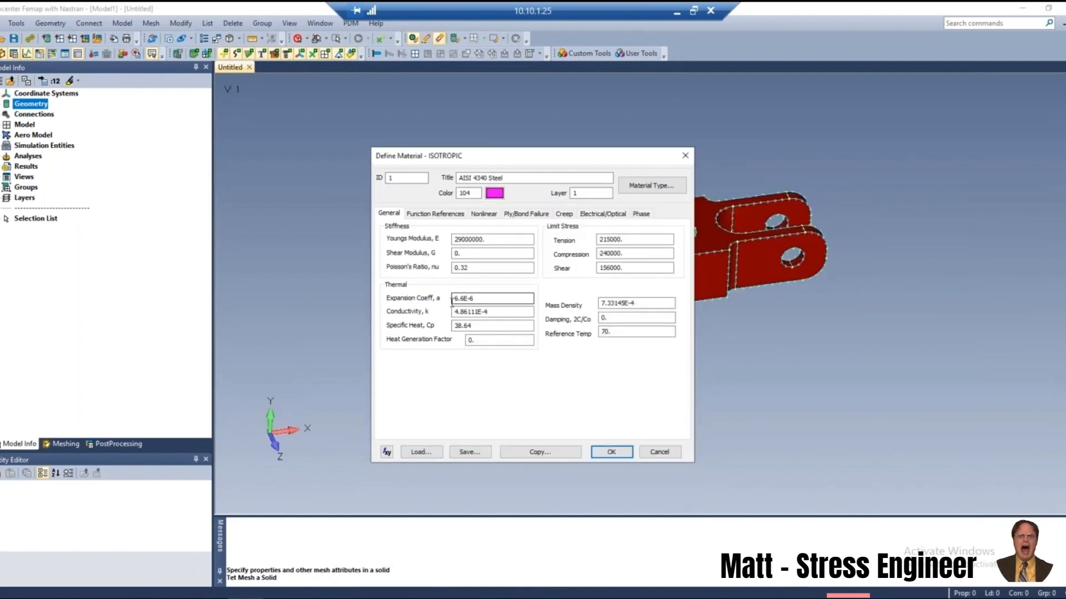
key(Return)
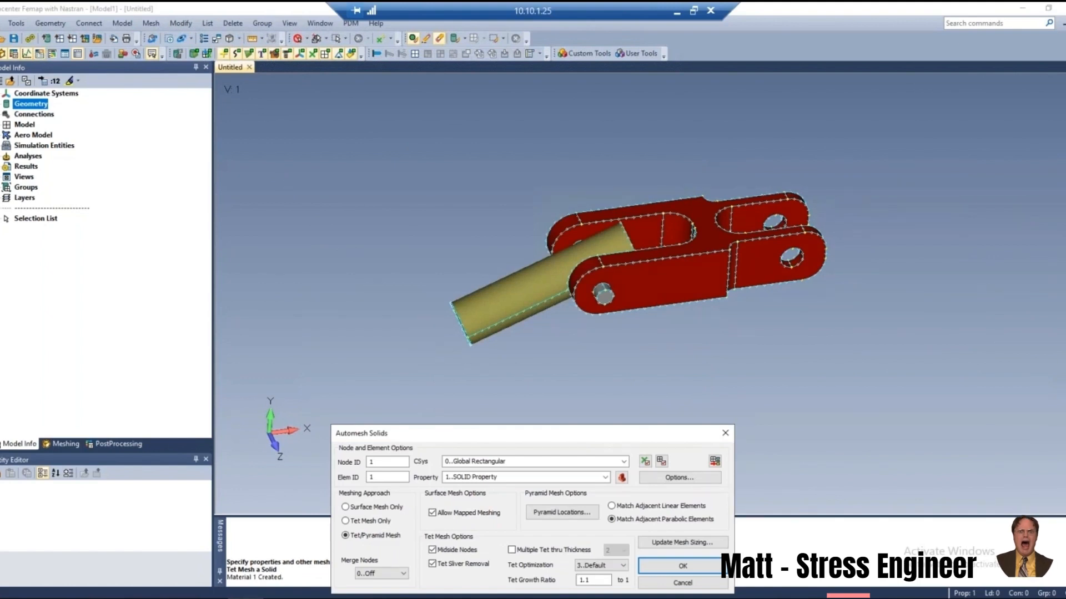
key(Return)
right_click(33, 113)
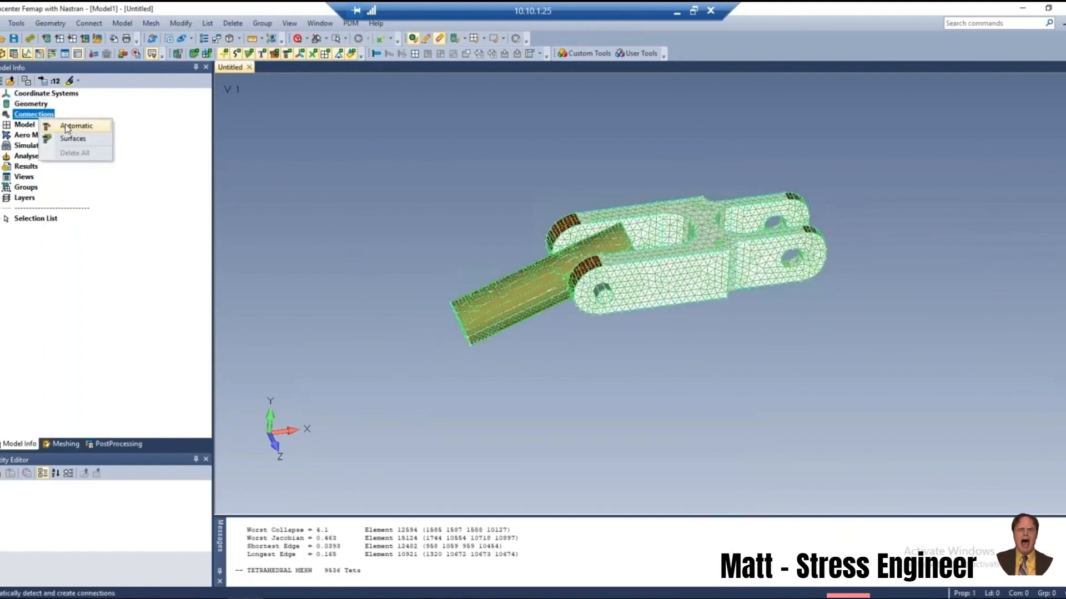
Automatically detect face-to-face connections between all solids.
click(61, 124)
click(605, 557)
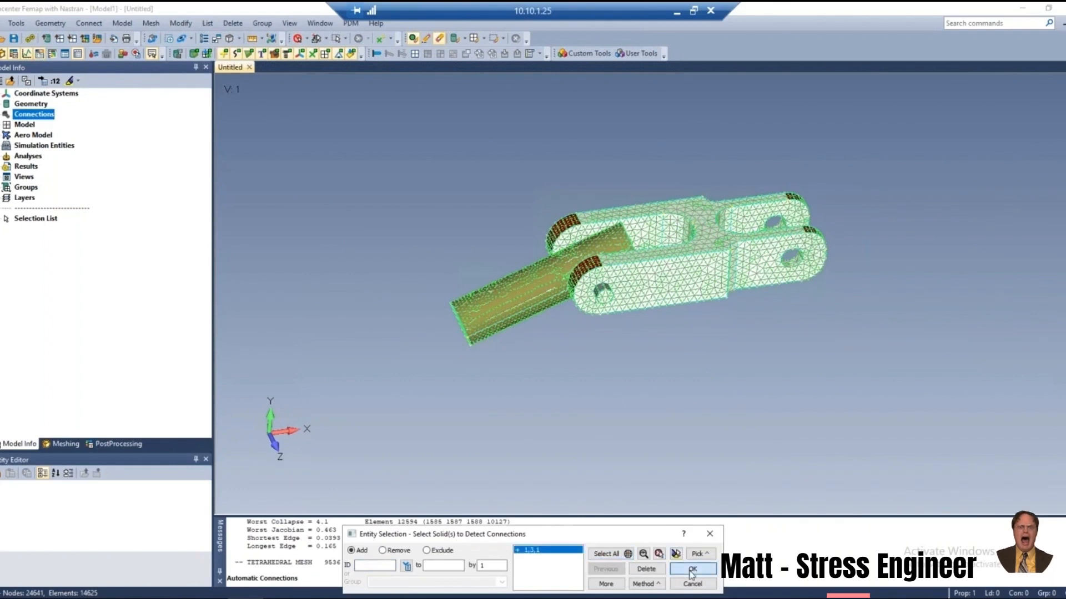
click(693, 569)
key(Return)
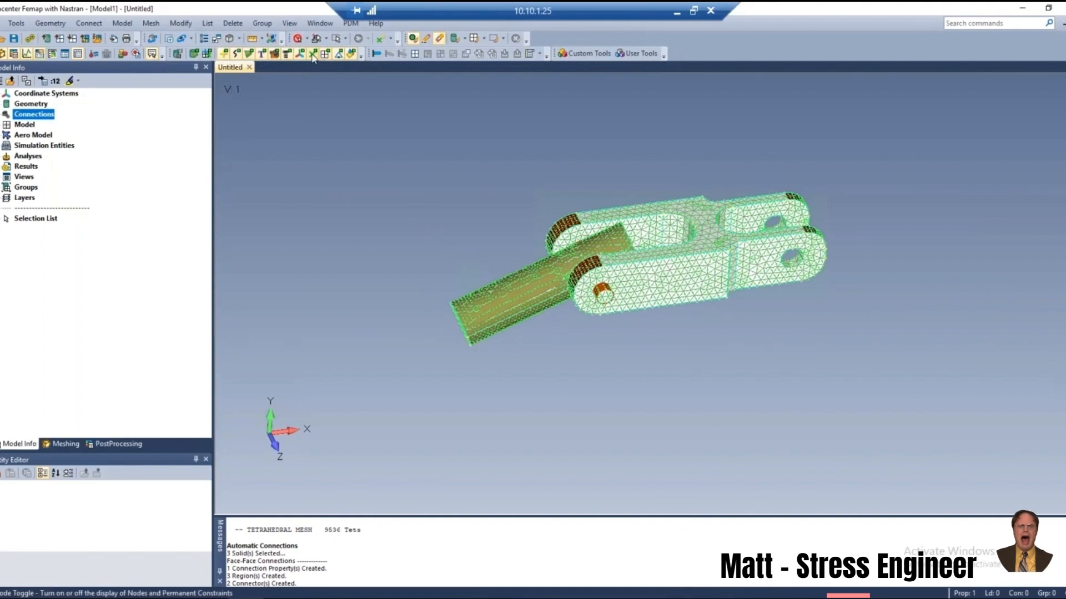
Hide surface display and expand the Model tree down to Constraints.
click(253, 55)
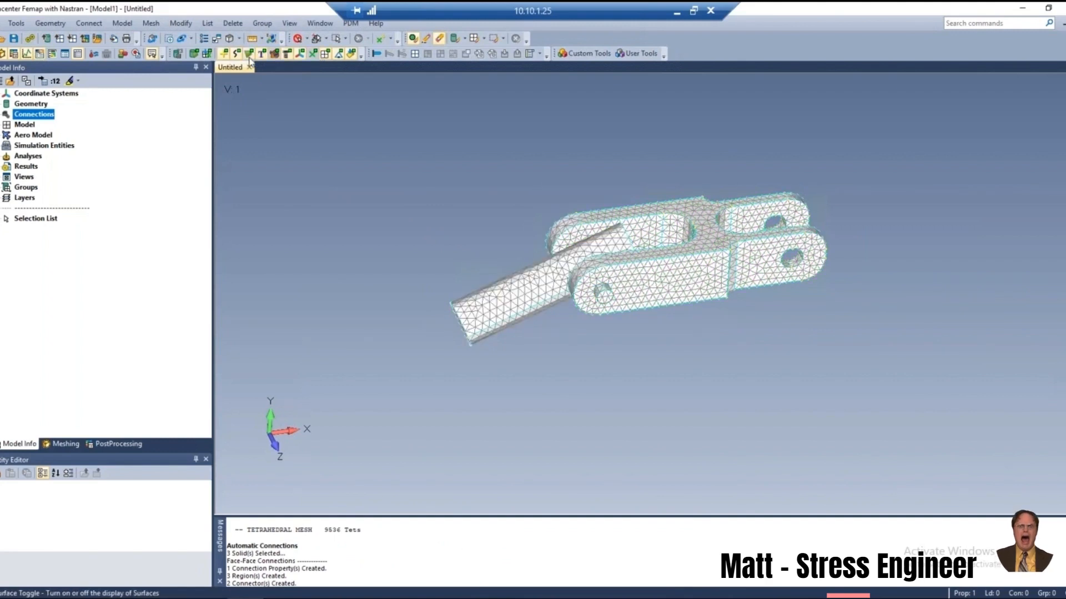
click(0, 125)
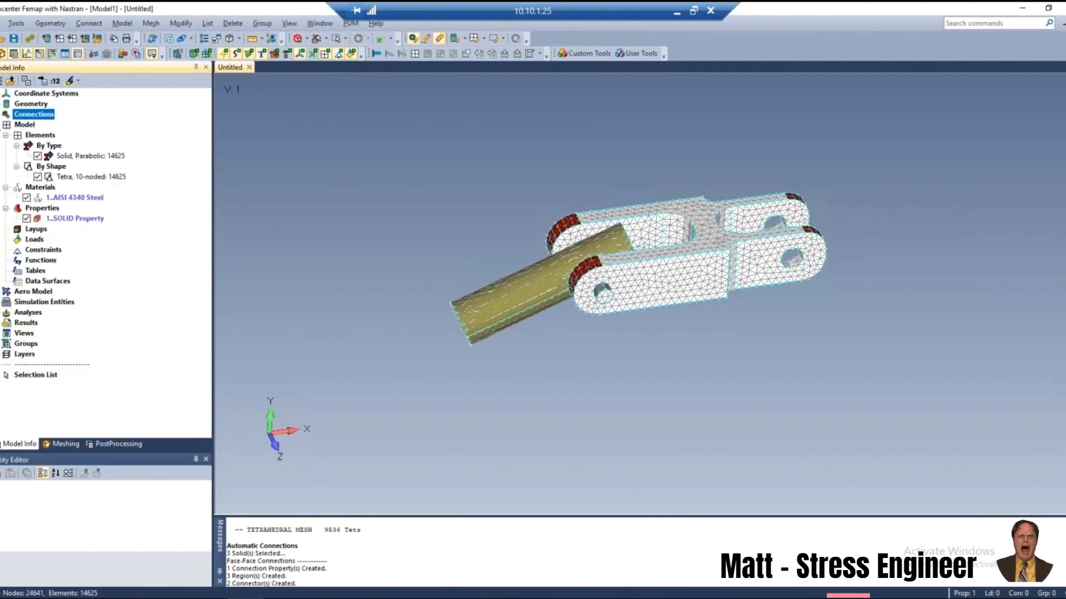
click(38, 251)
right_click(39, 250)
Create constraint set 1 and a new load set.
click(70, 257)
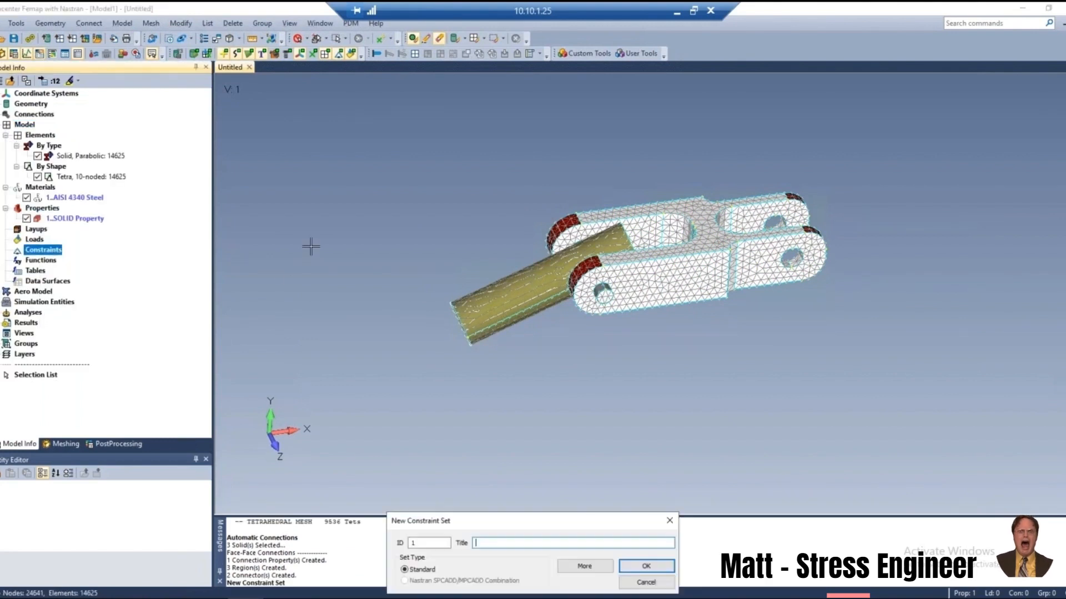
key(Return)
right_click(37, 231)
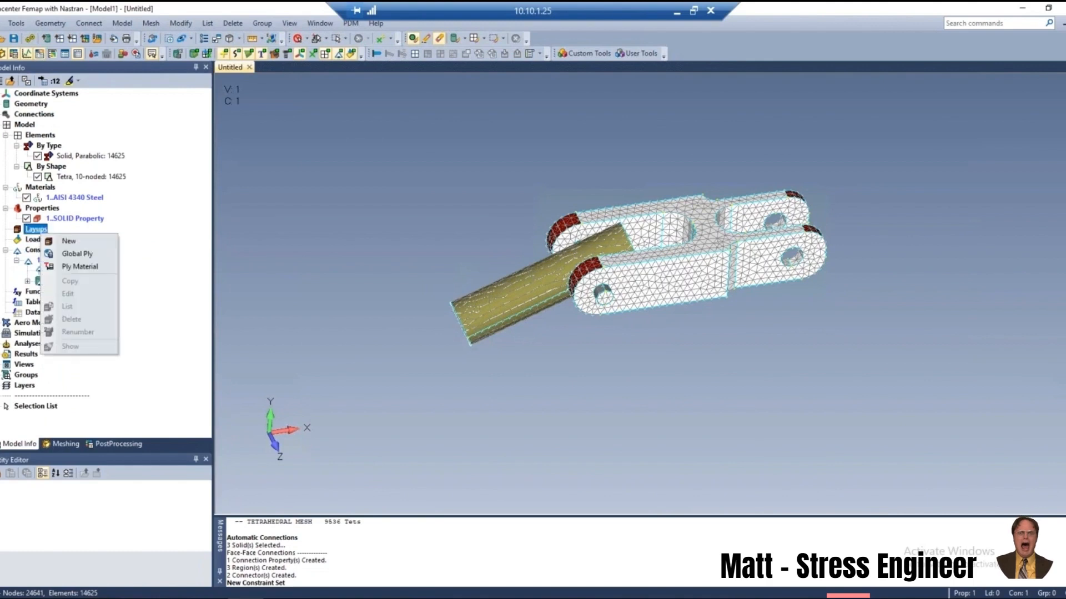
right_click(30, 232)
right_click(28, 241)
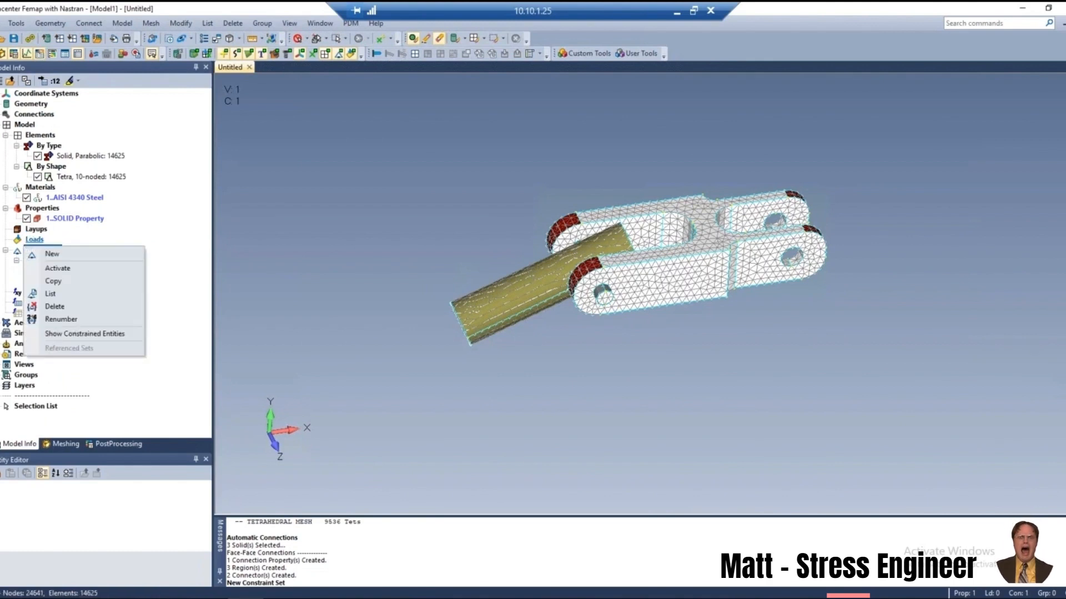
right_click(44, 239)
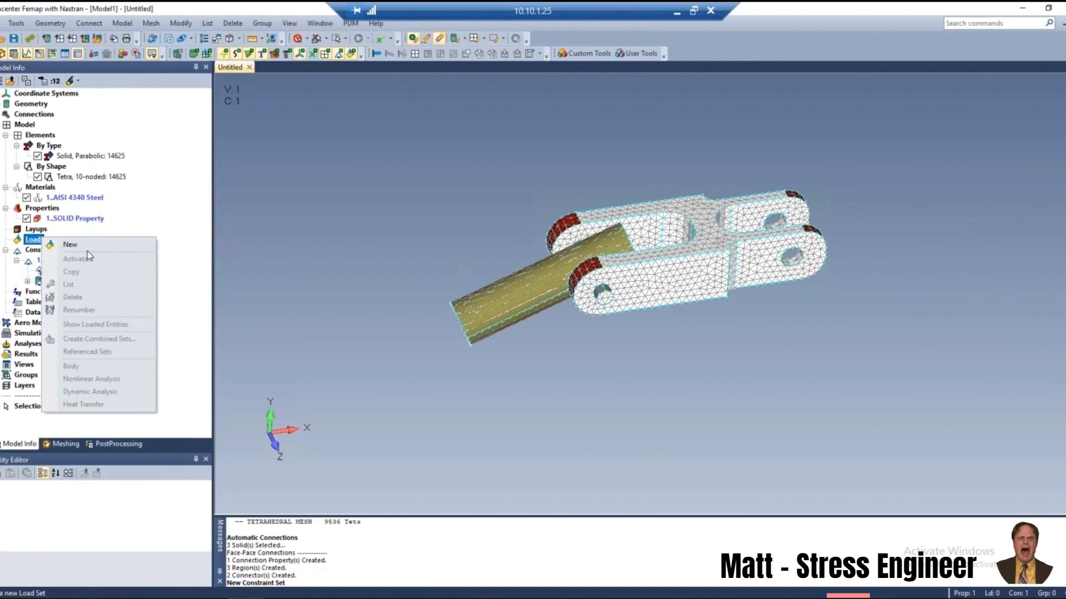
click(70, 245)
key(Return)
Fix the four clevis hole surfaces (42, 11, 41, 12).
right_click(109, 317)
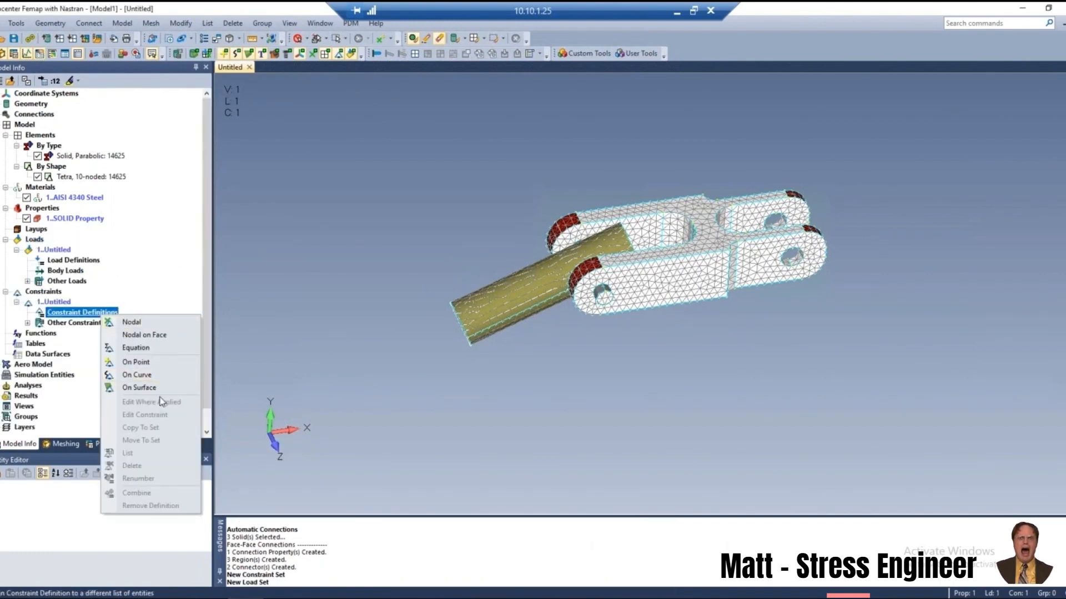
click(172, 387)
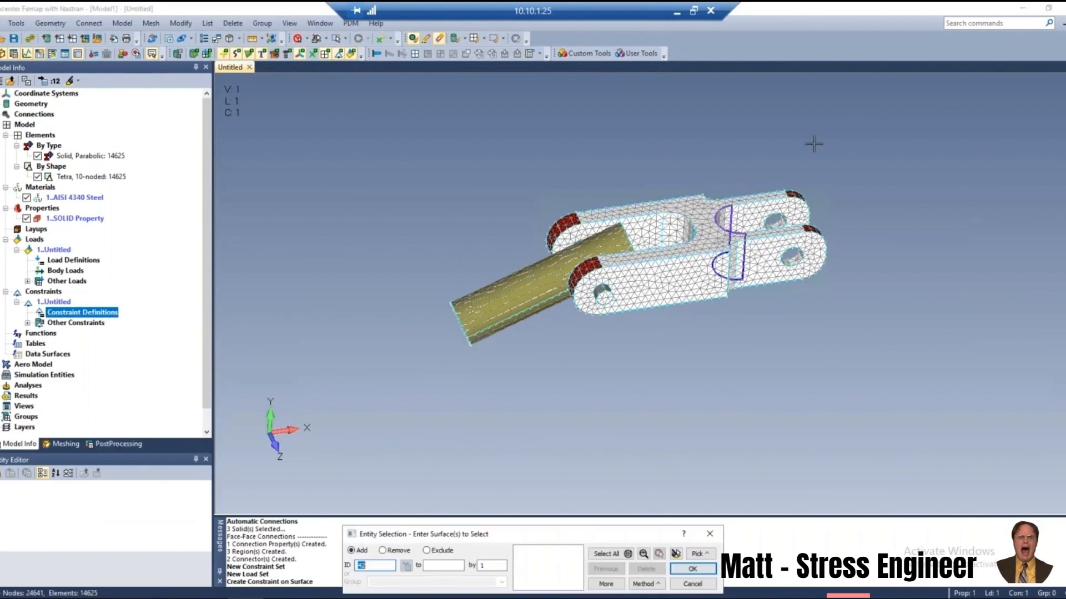
scroll(830, 166, up, 1)
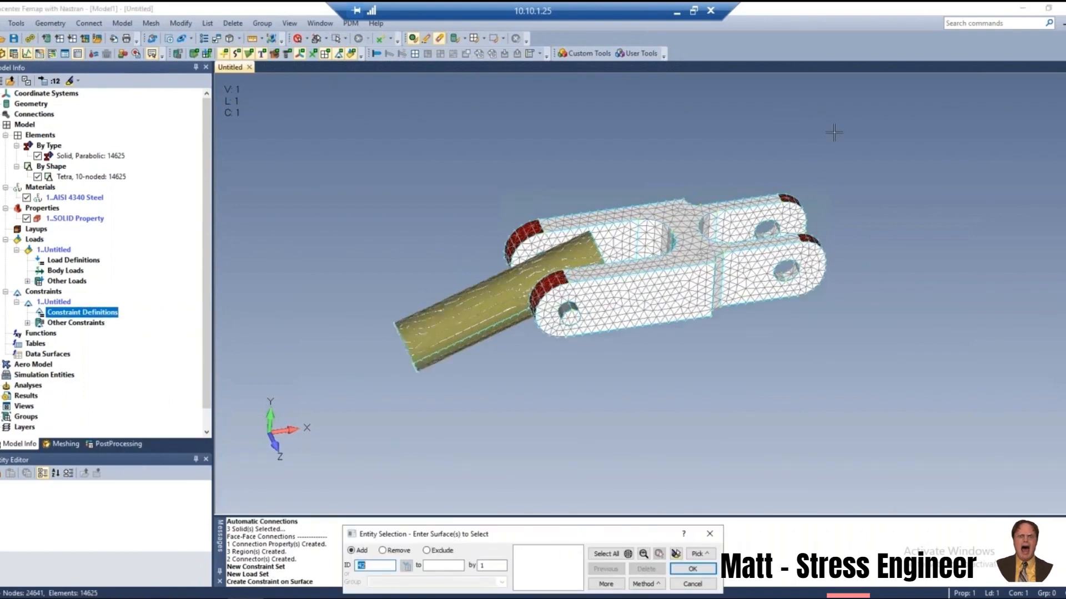
scroll(833, 133, up, 1)
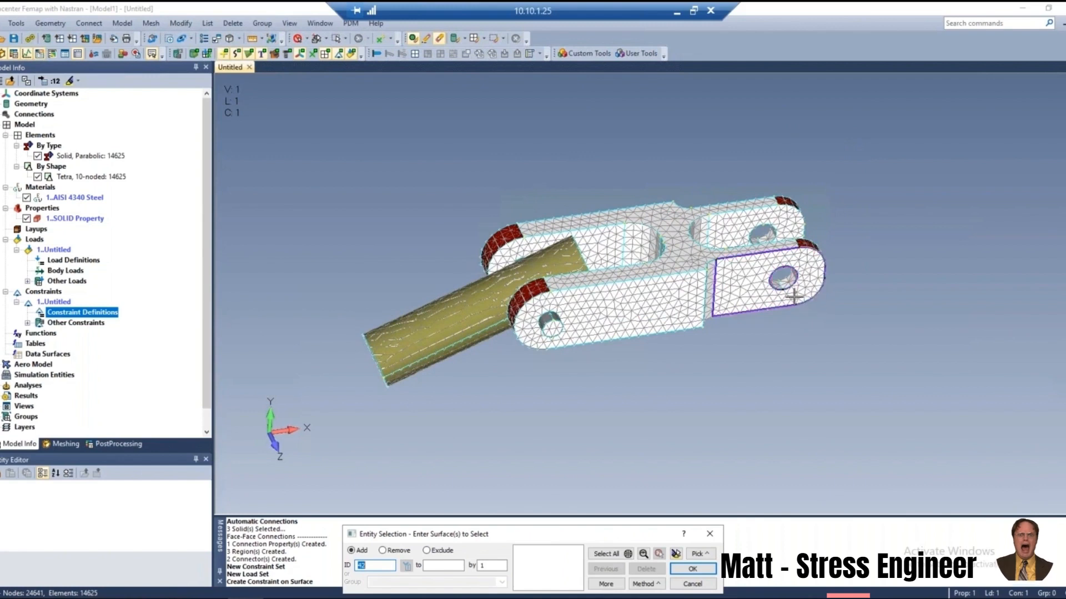
scroll(792, 285, up, 1)
click(786, 271)
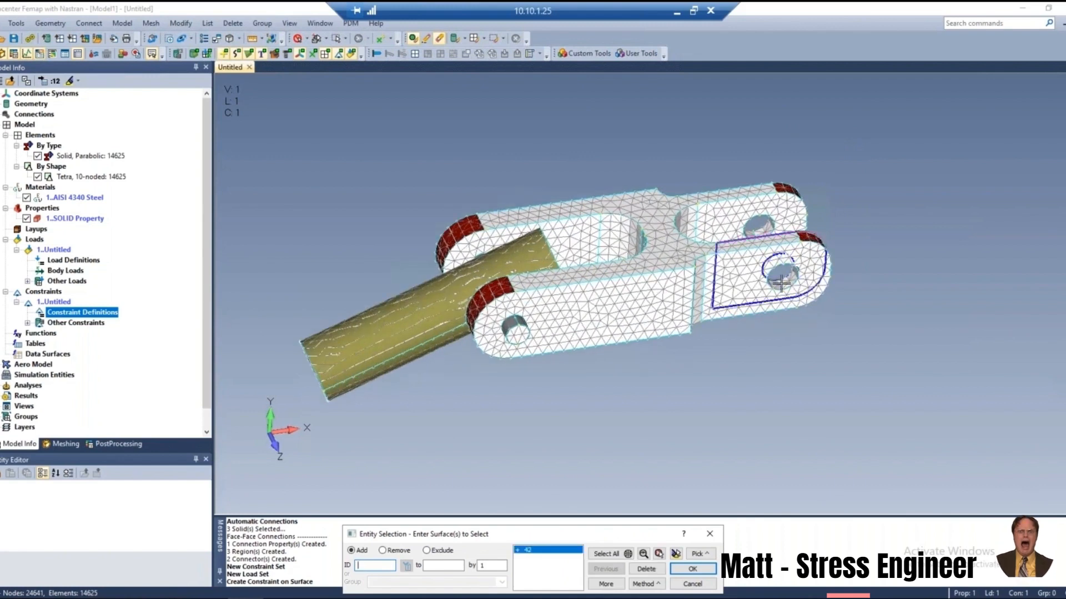
click(765, 274)
click(766, 227)
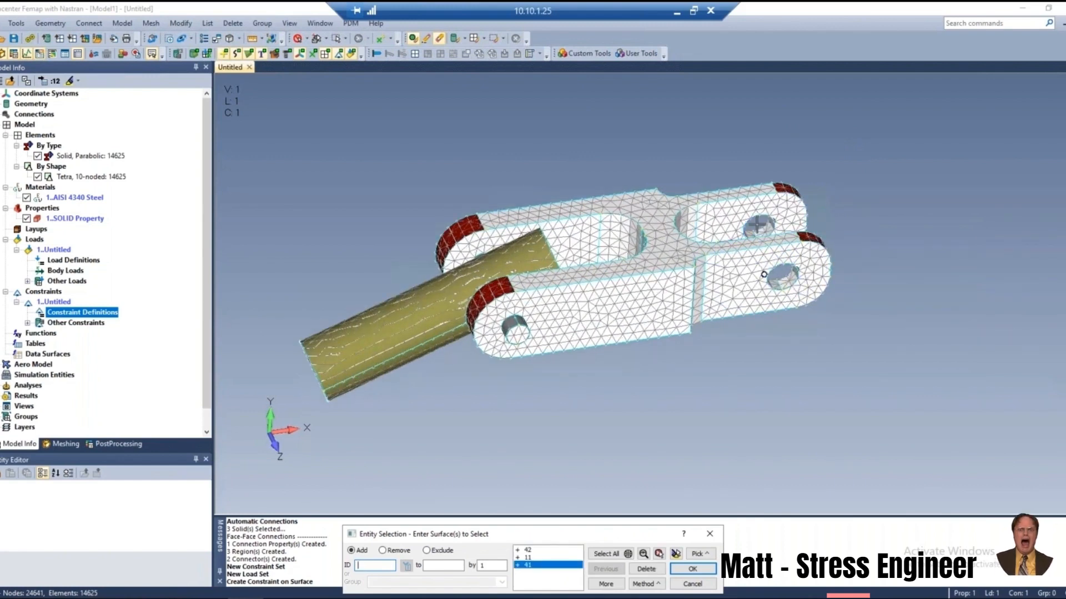
click(740, 226)
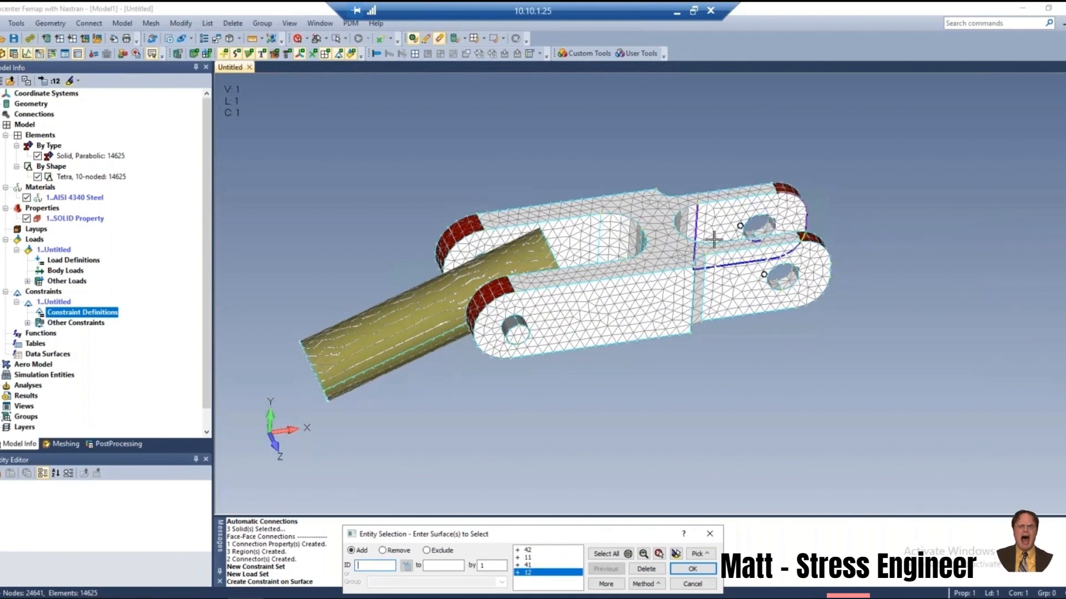
click(675, 555)
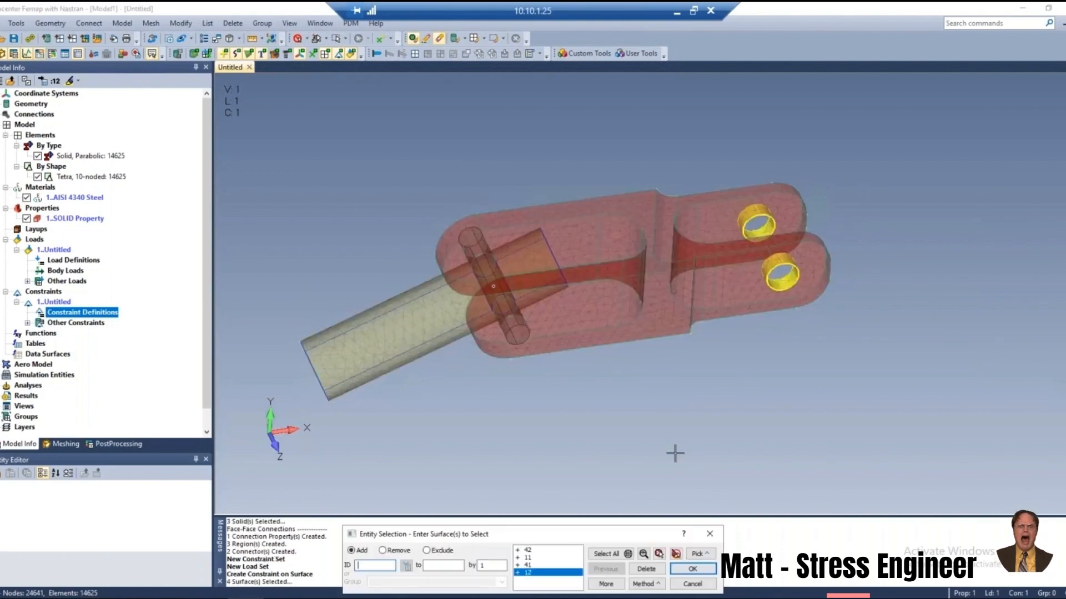
key(Return)
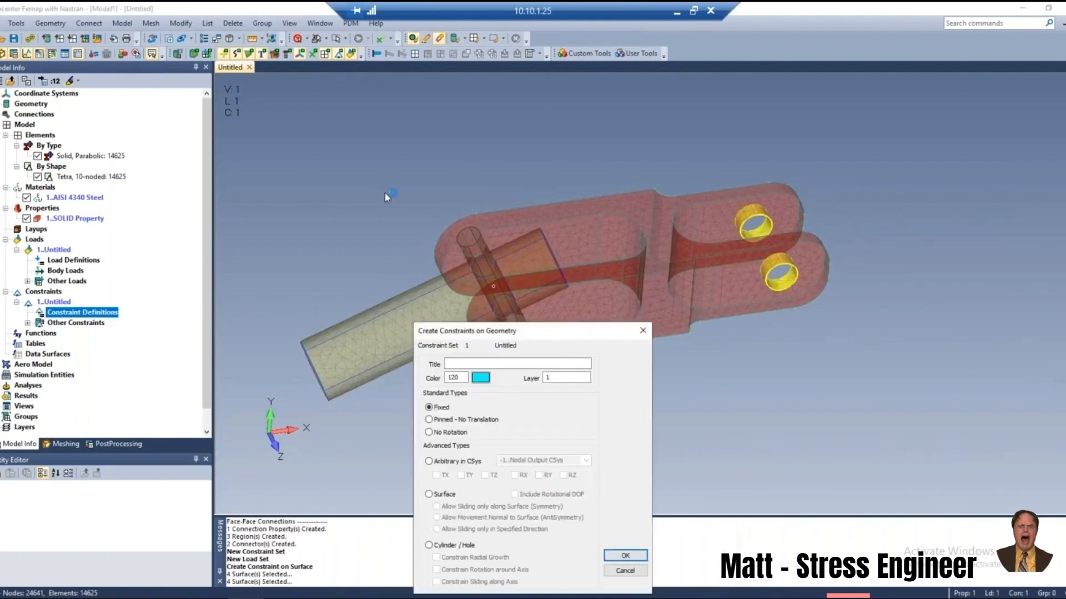
key(Return)
Apply a 100 force normal to the surface on the pin's end face.
right_click(71, 260)
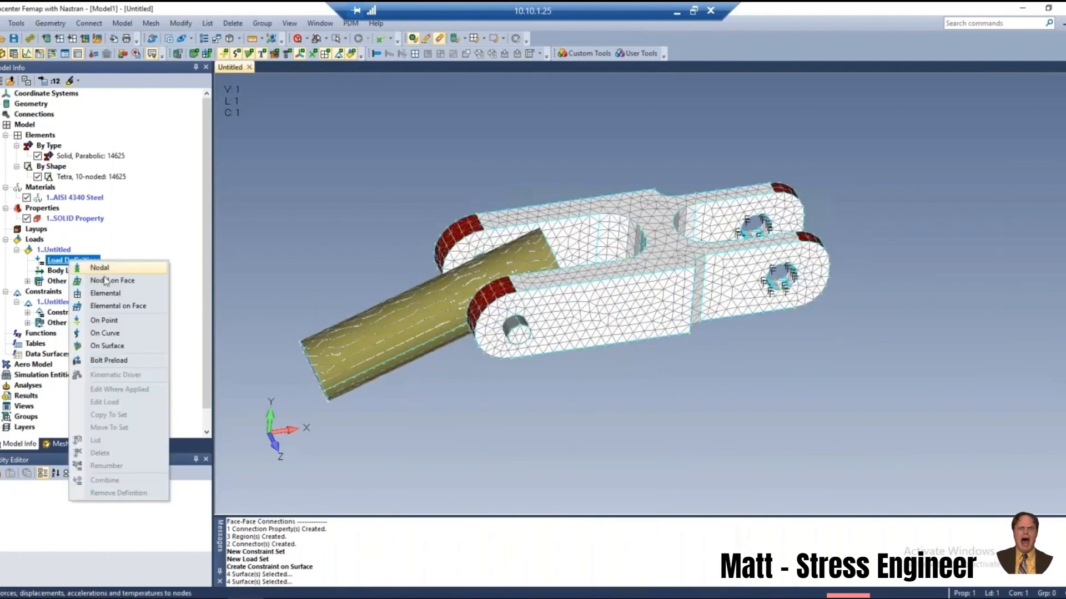
click(127, 349)
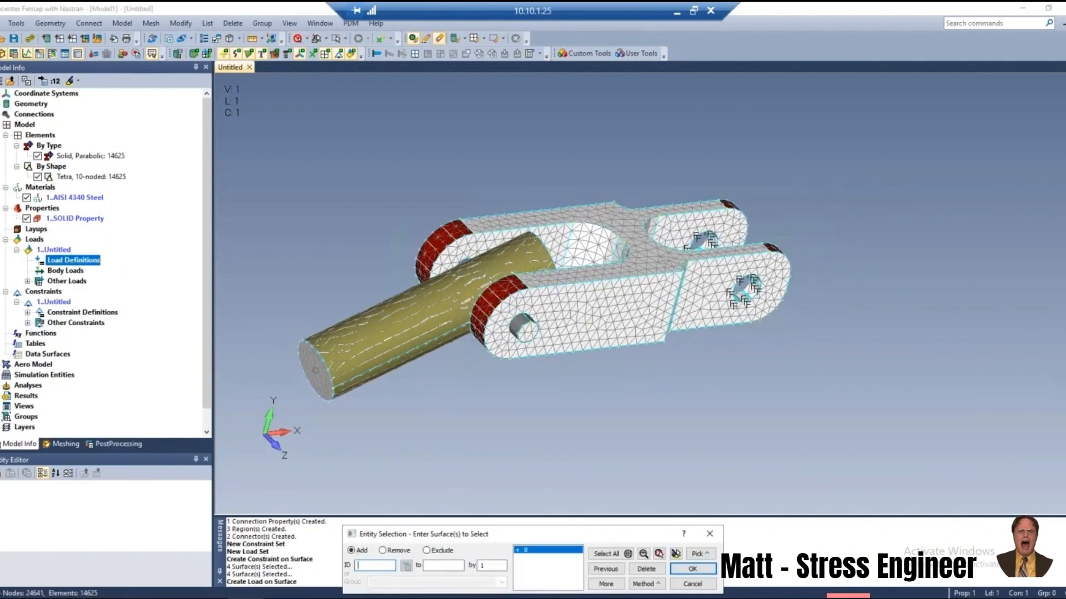
key(Return)
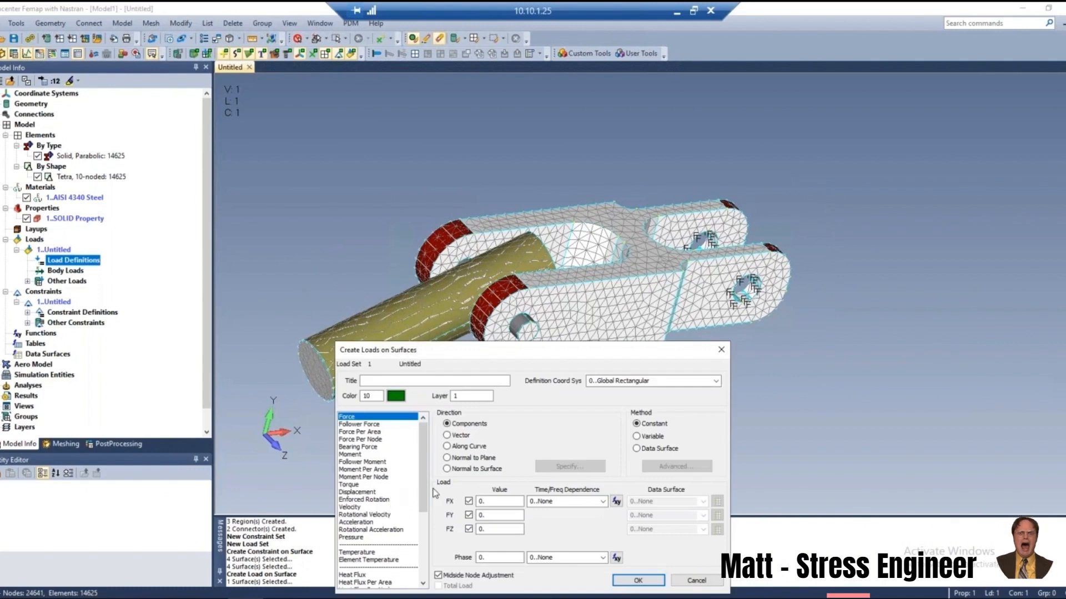
click(454, 471)
click(497, 502)
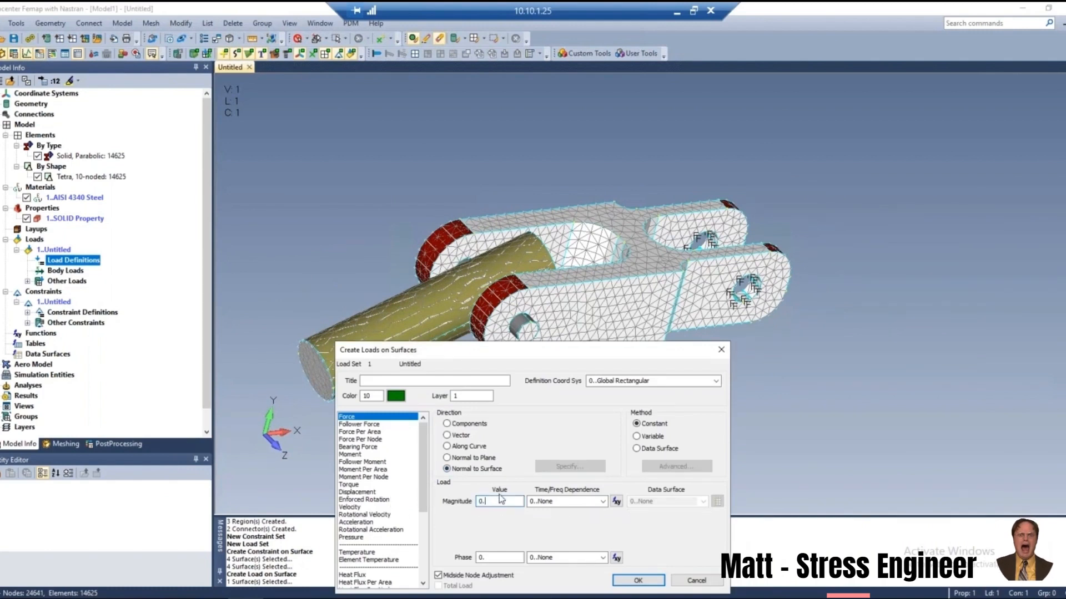
key(BackSpace)
key(BackSpace)
key(BackSpace)
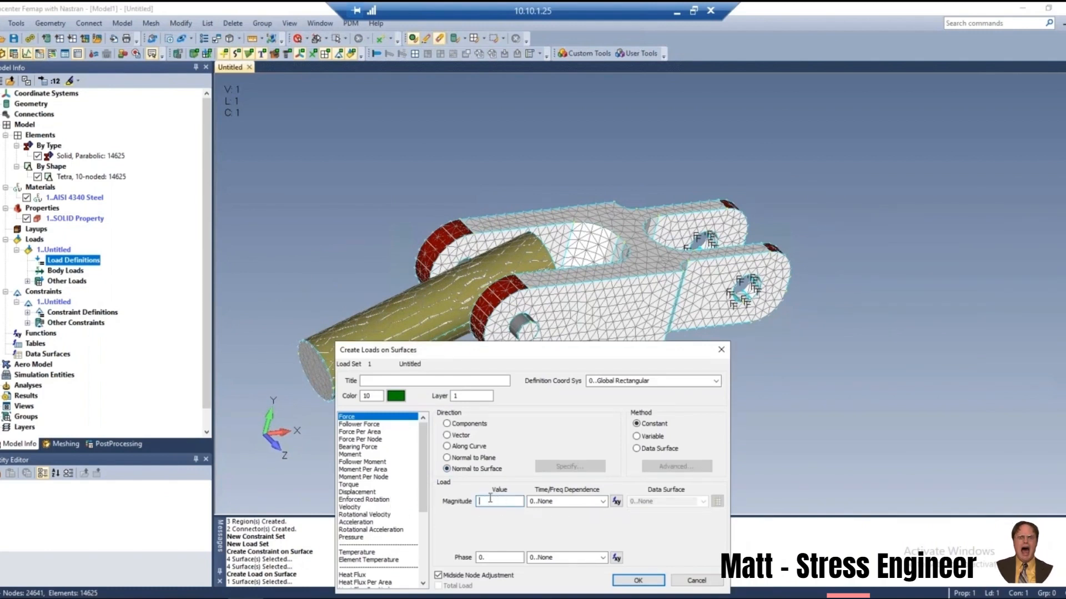
key(Return)
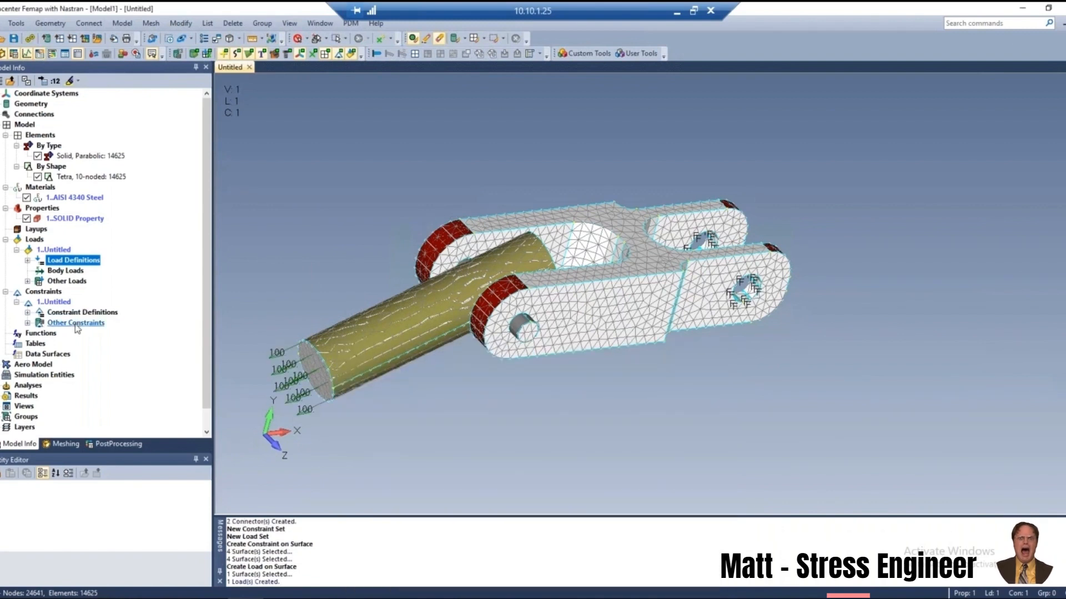
click(27, 385)
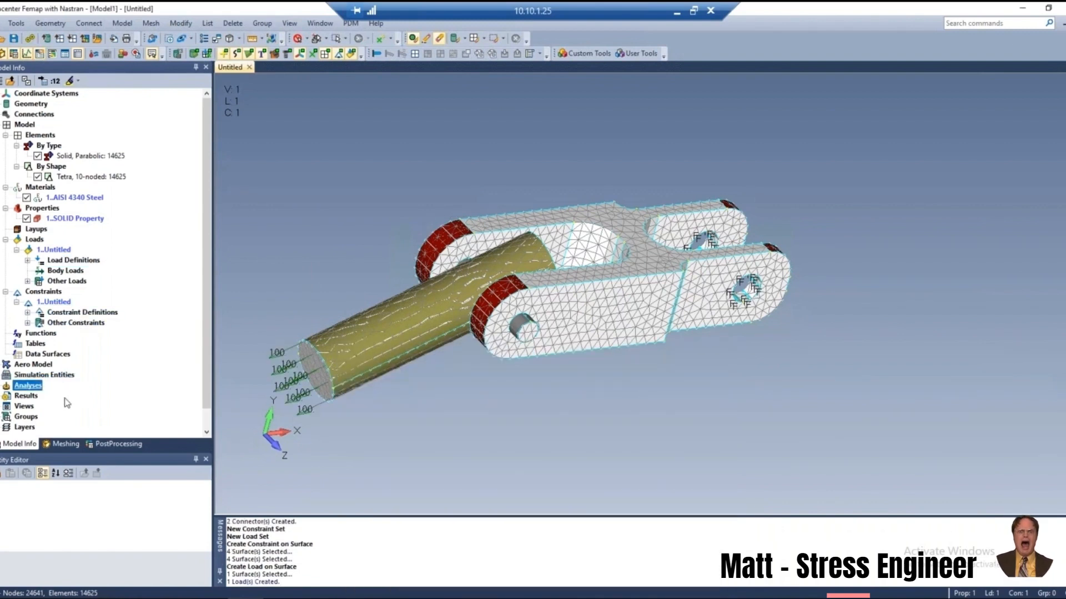
Create and run a static Nastran analysis, then display Output Set 1 results.
double_click(35, 388)
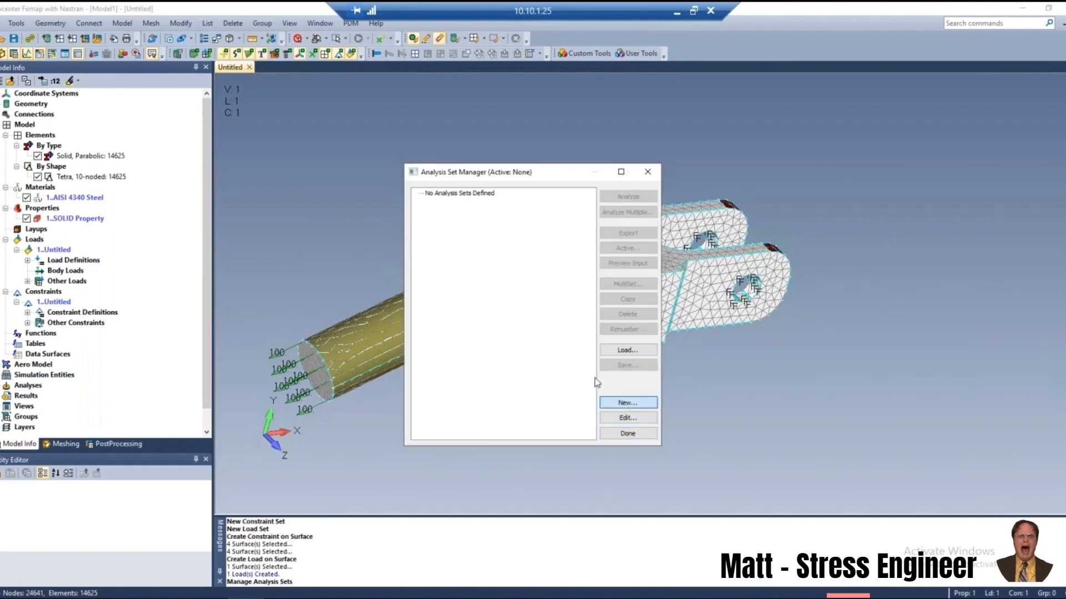
key(Return)
middle_click(603, 147)
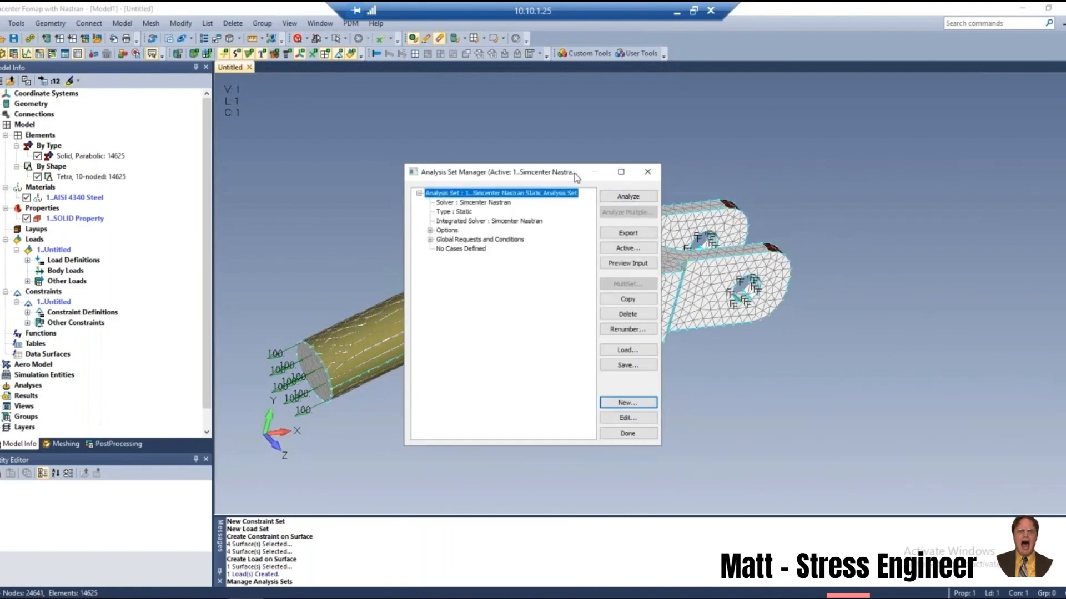
click(628, 196)
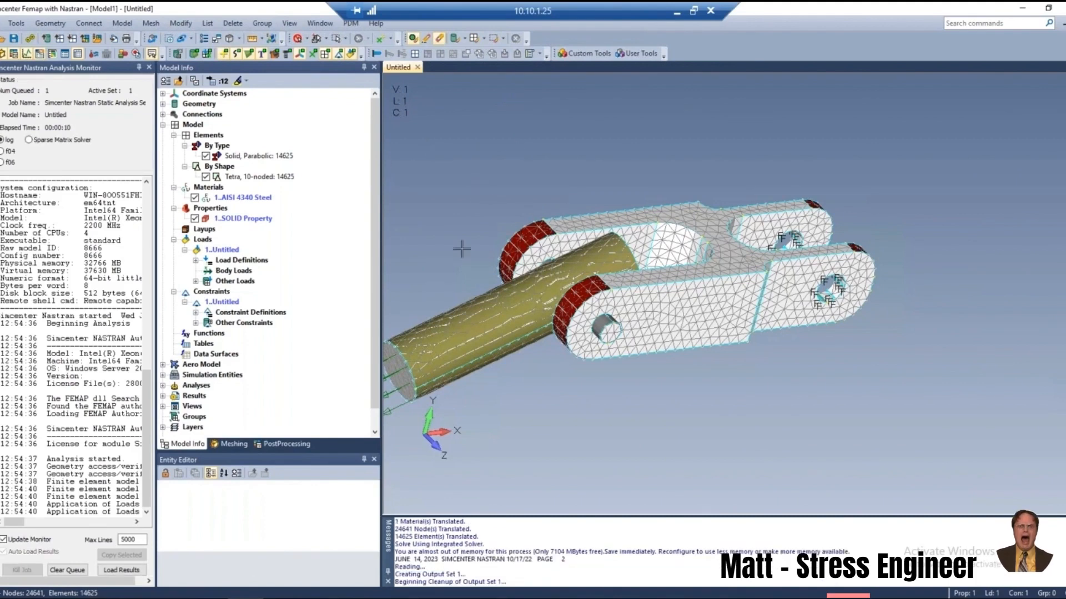
click(149, 67)
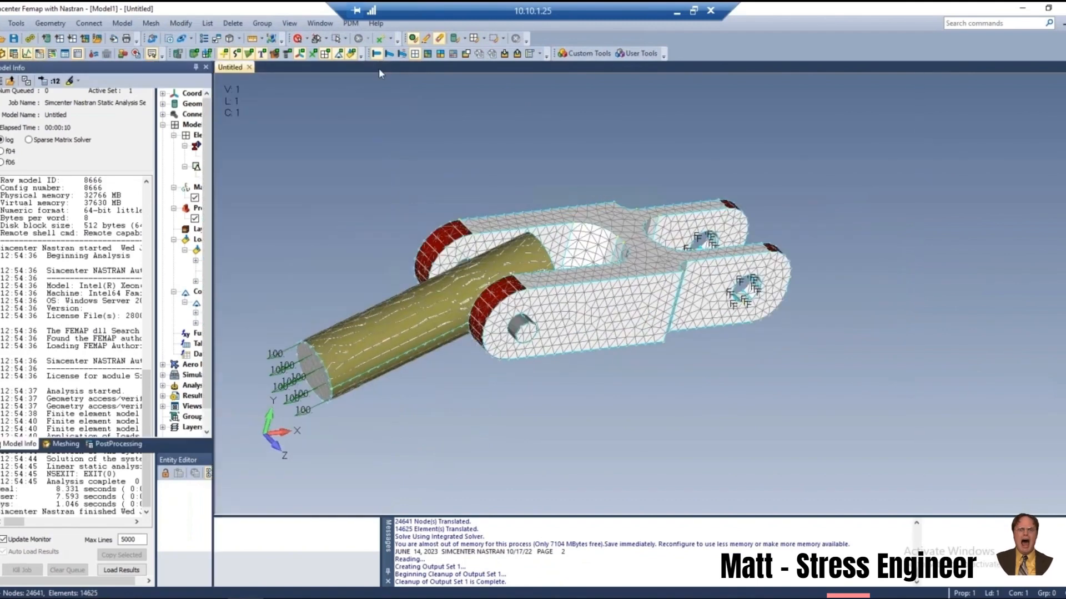
click(428, 53)
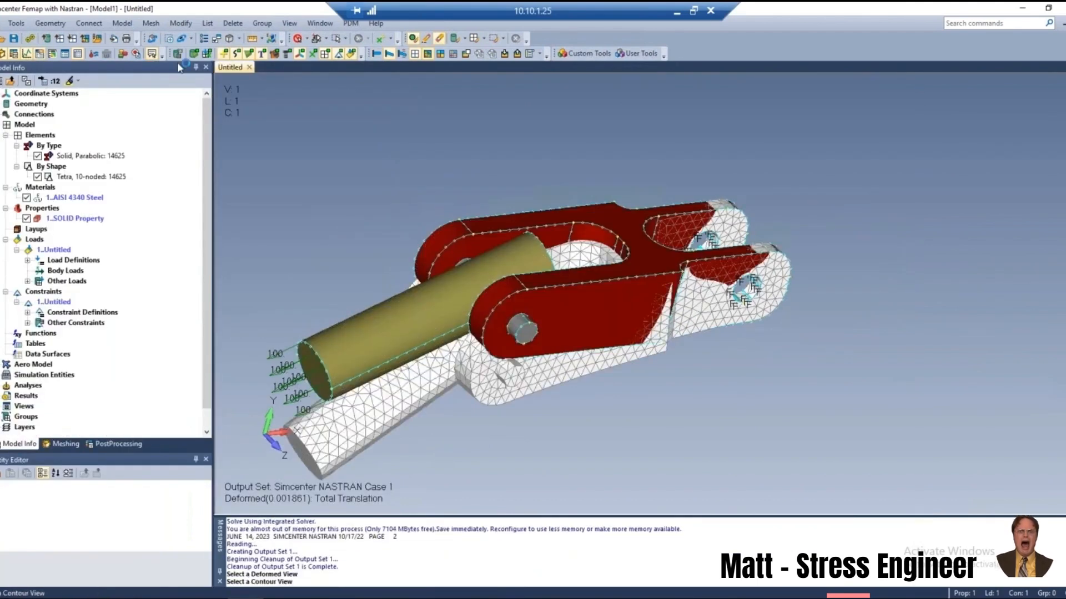
Hide the geometry overlay and zoom out on the von Mises stress contour.
click(194, 54)
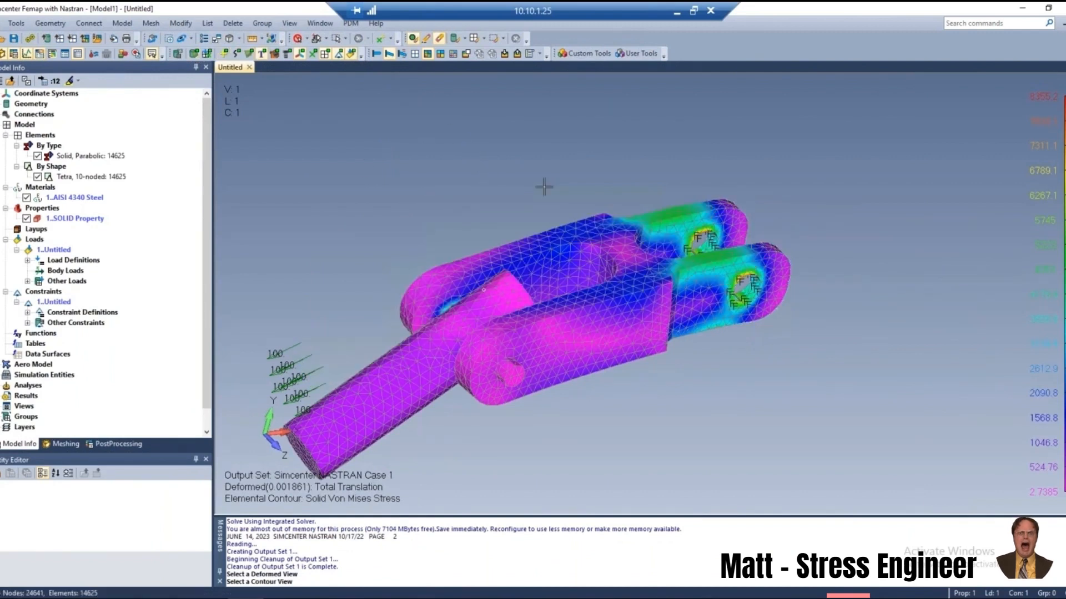
scroll(627, 185, down, 1)
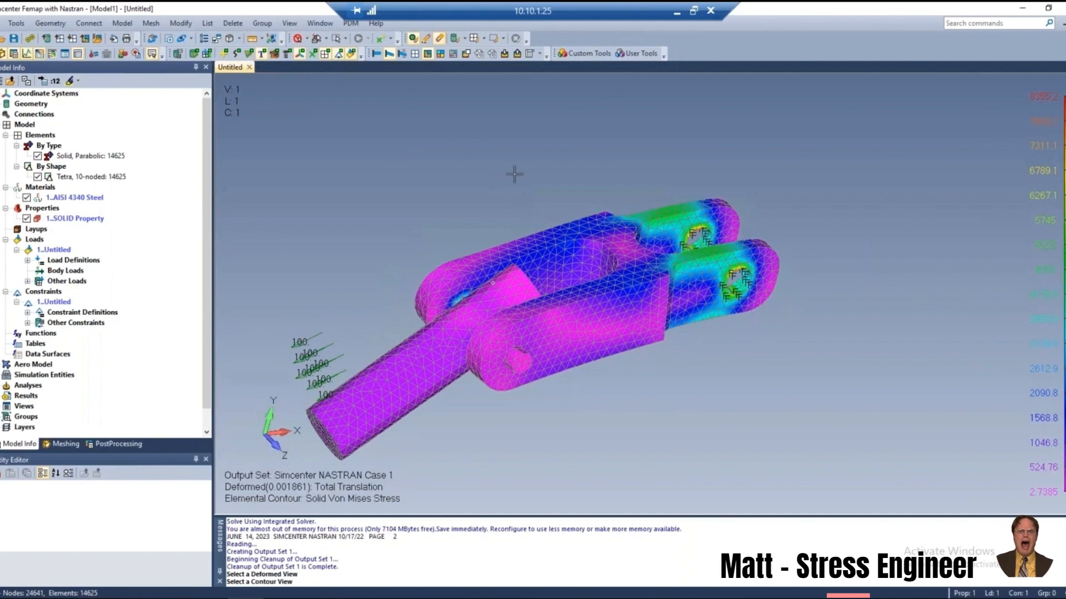
scroll(514, 174, down, 1)
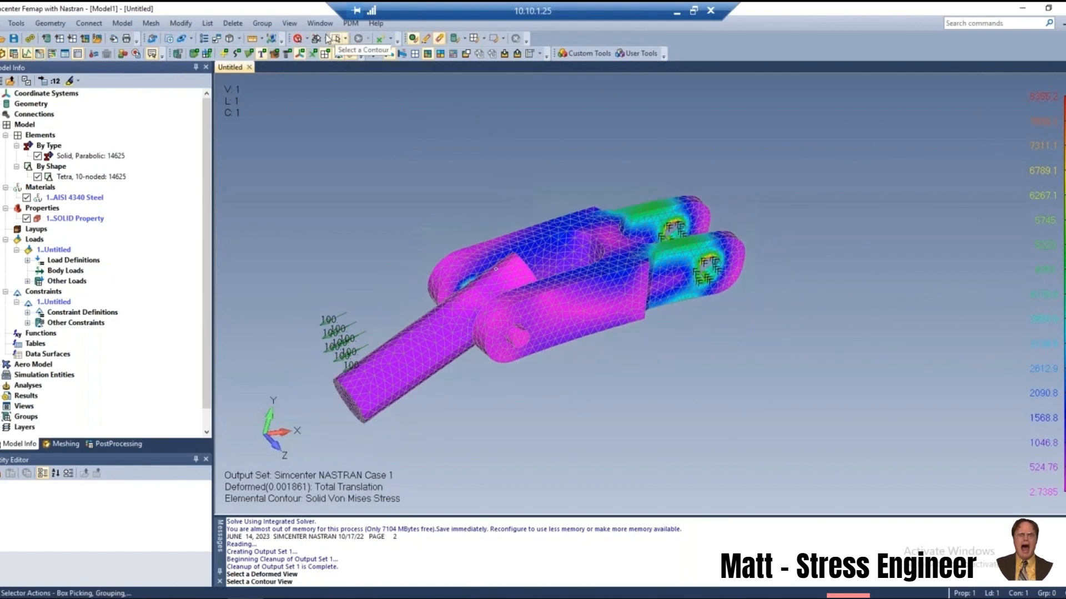
Start a Teamcenter save, first overwriting Femap Bolted Assembly Analysis.modfem on disk.
click(350, 23)
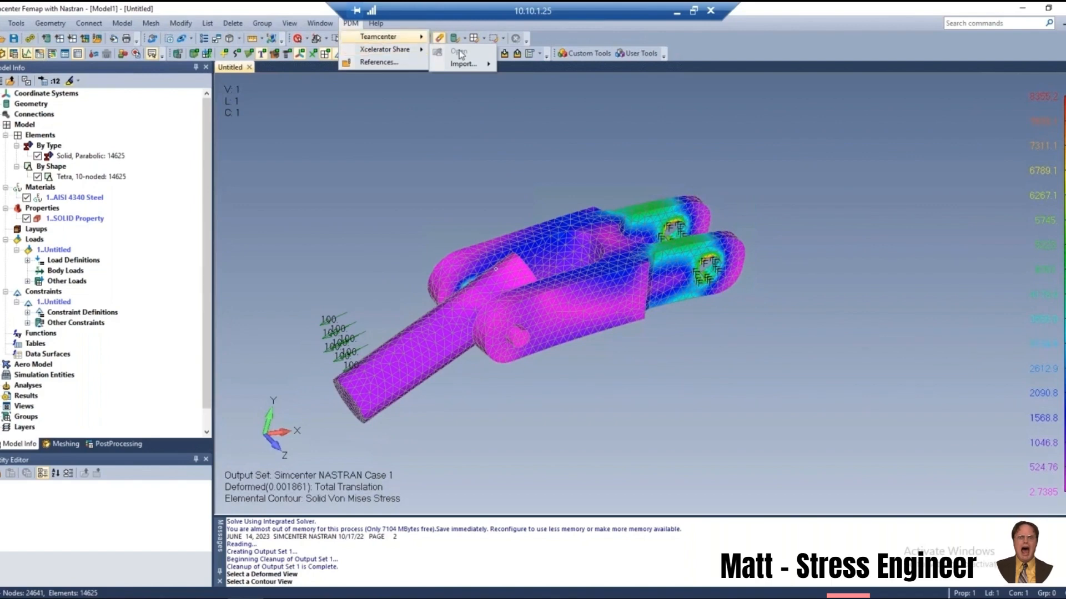
mouse_move(411, 37)
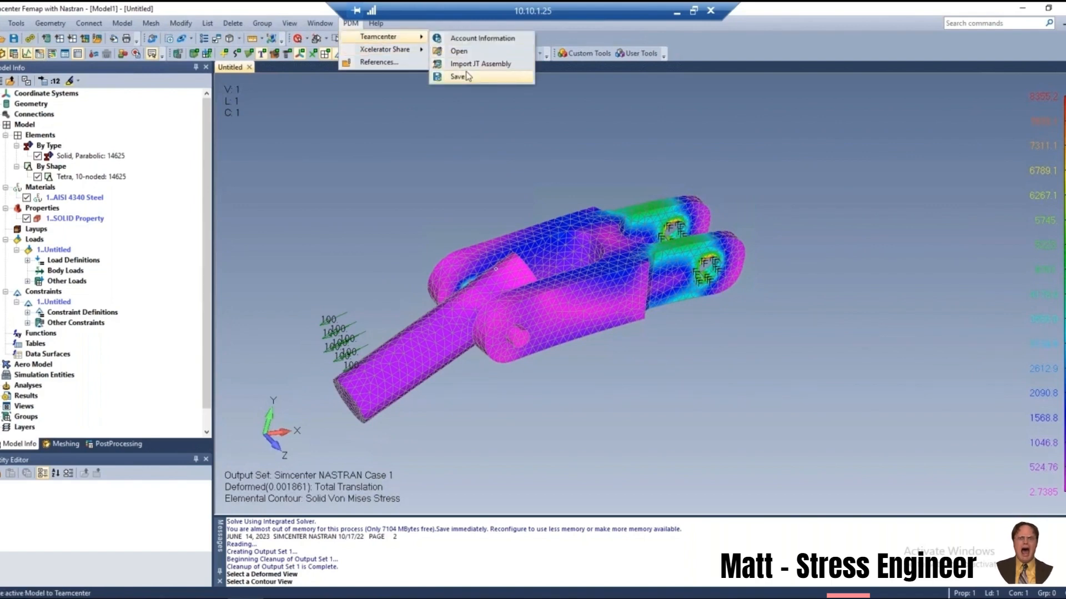
click(456, 79)
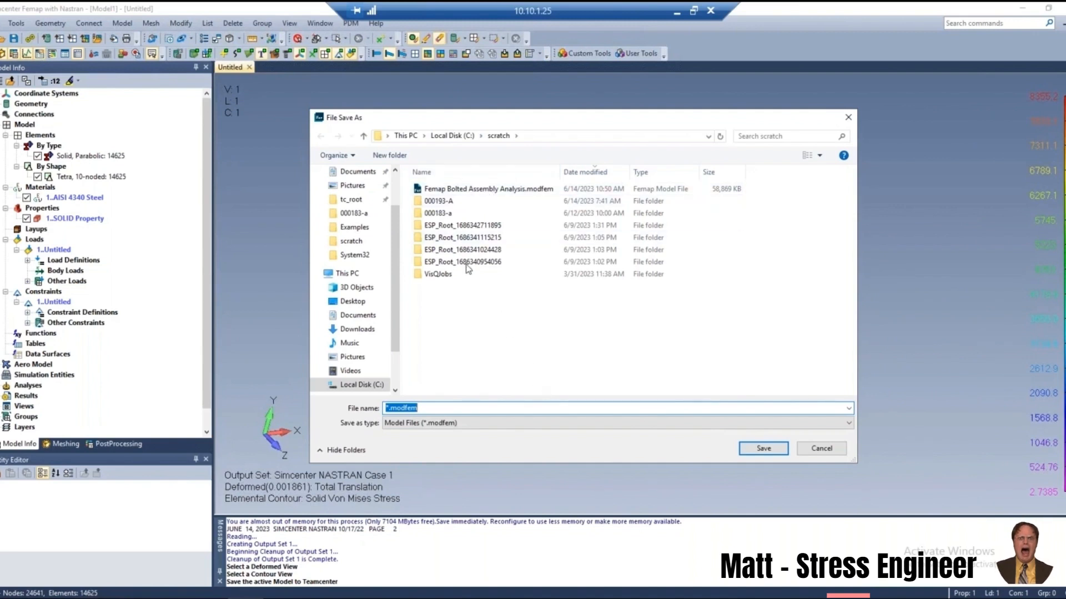
click(483, 189)
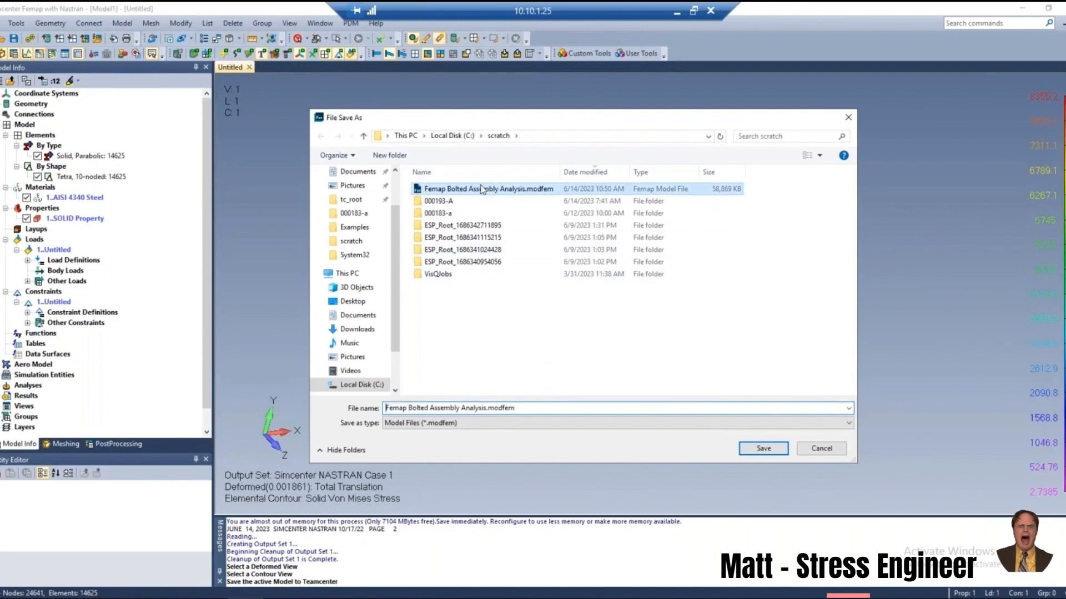
click(757, 449)
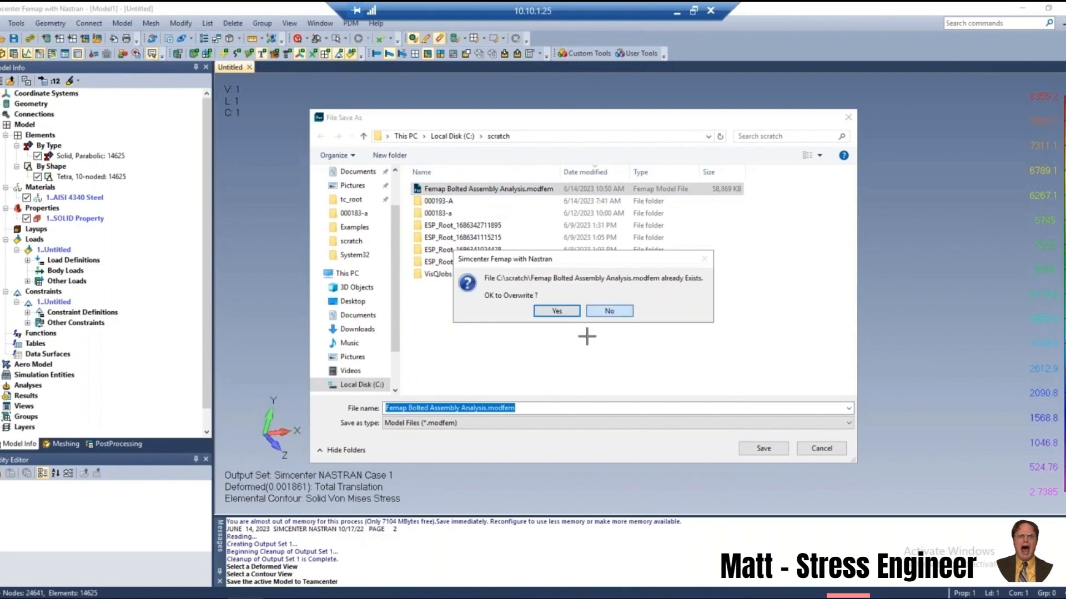
click(609, 311)
click(760, 449)
click(556, 311)
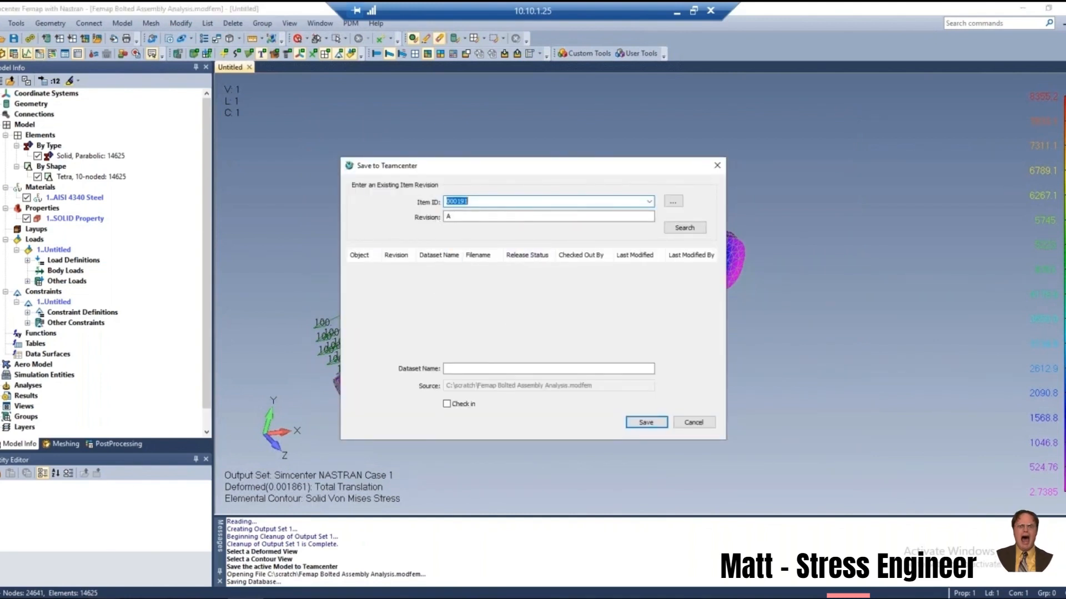
Check the Teamcenter home page, then change the item ID to 000197 and search.
mouse_move(101, 598)
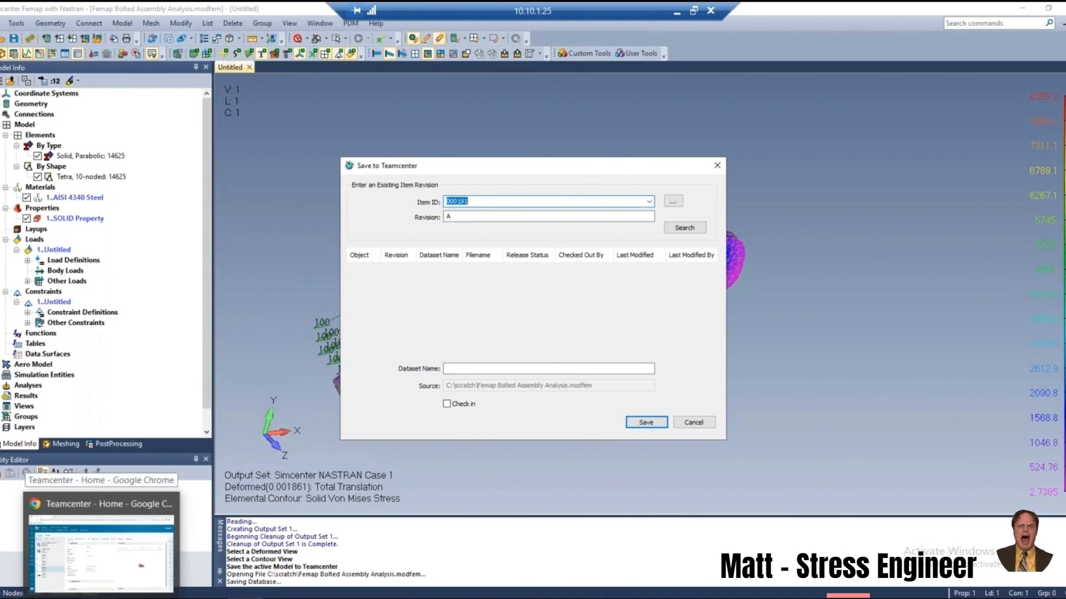
click(102, 598)
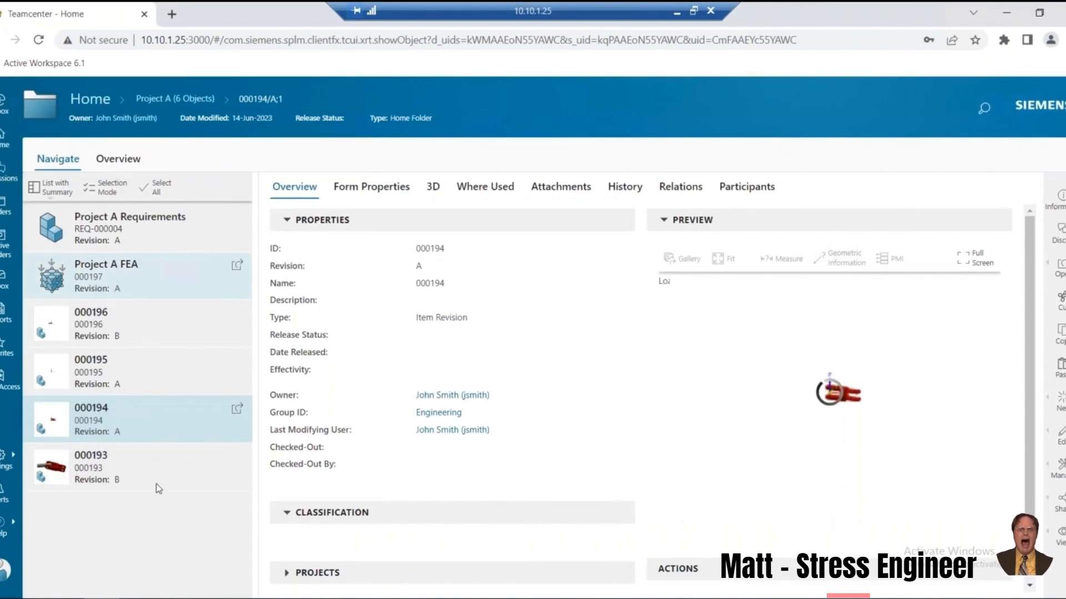
click(244, 598)
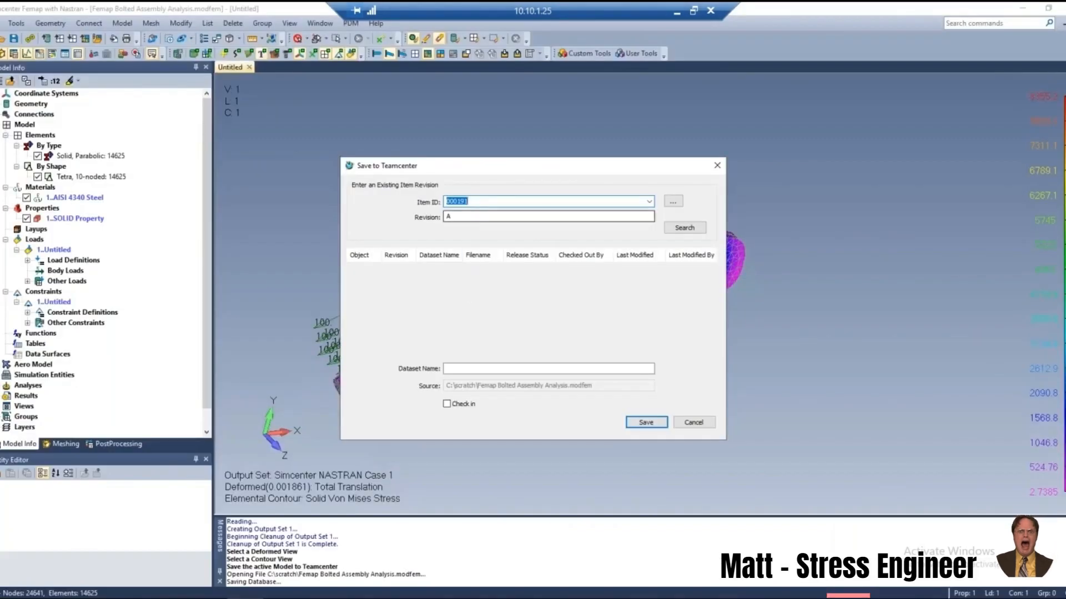
click(487, 199)
key(BackSpace)
text(7)
click(682, 228)
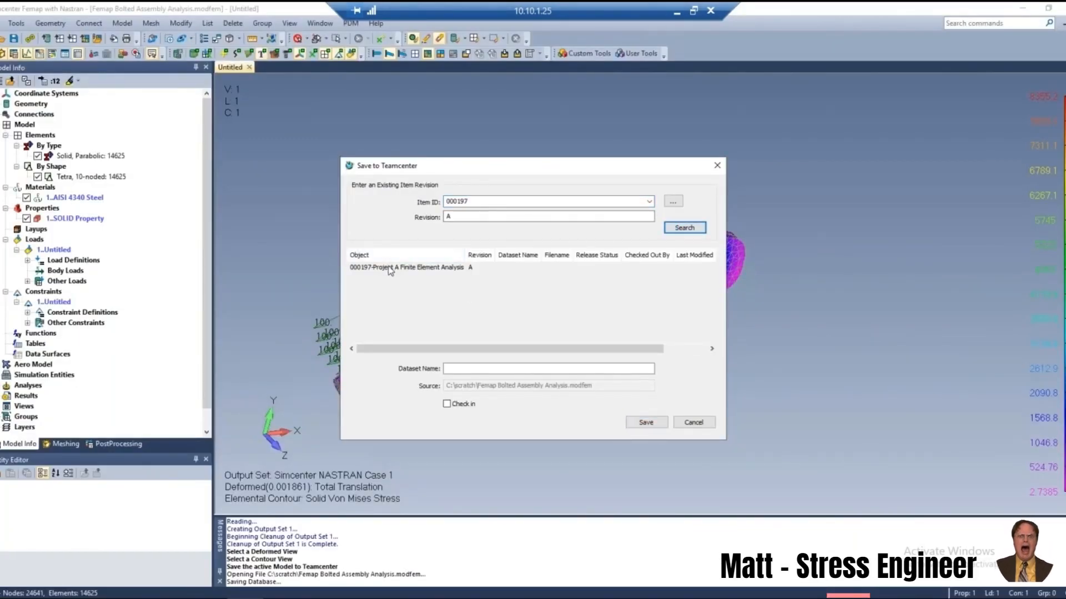
Select the 000197-Project A Finite Element Analysis revision and name the dataset 'Project A Rev A FEA'.
click(390, 269)
click(479, 367)
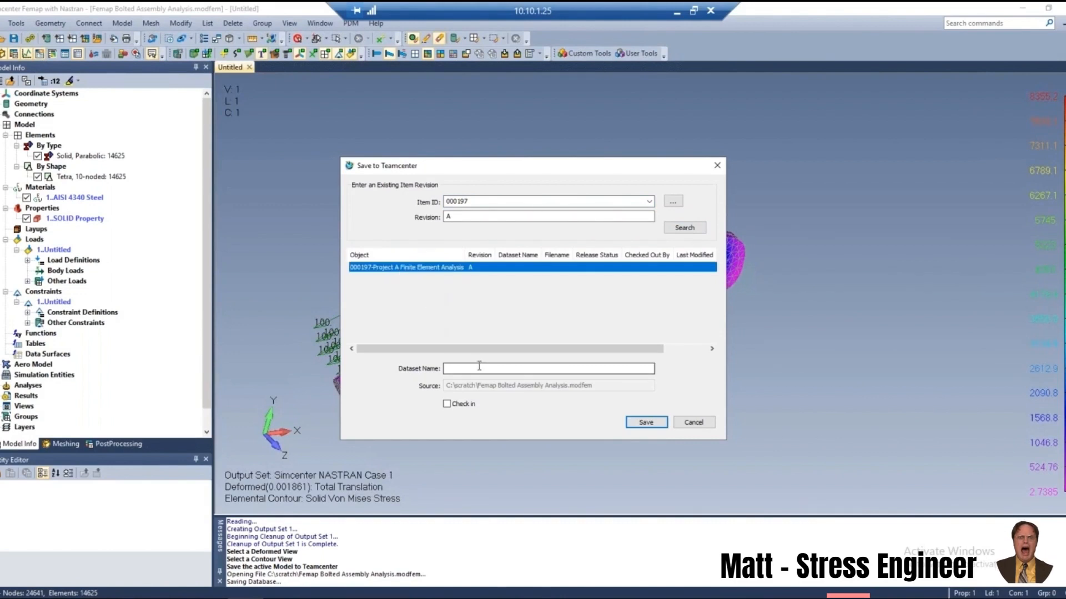
text(PRoject A )
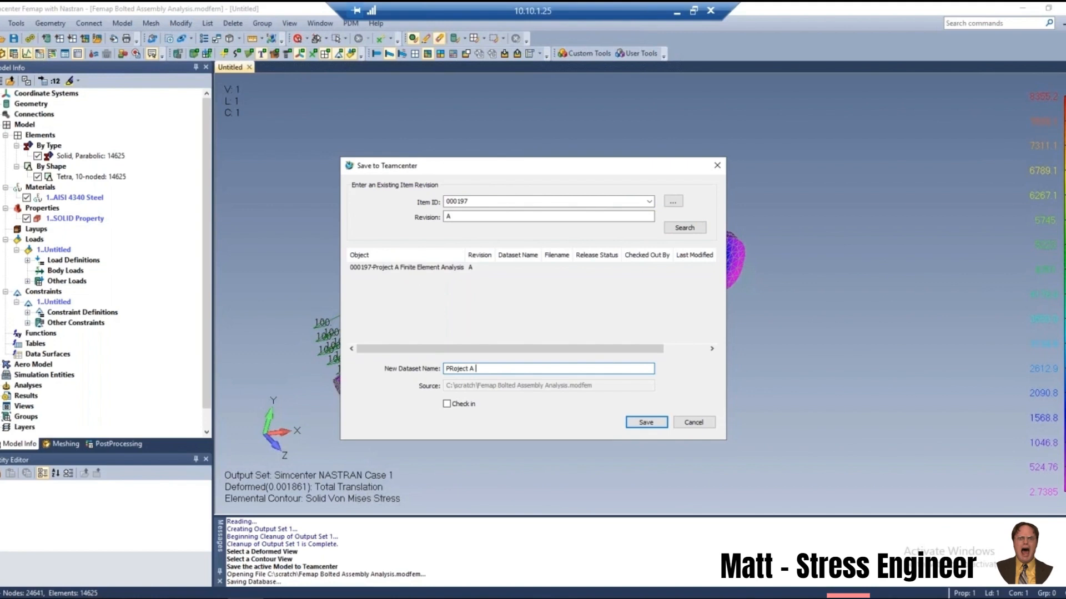
text(Rev A)
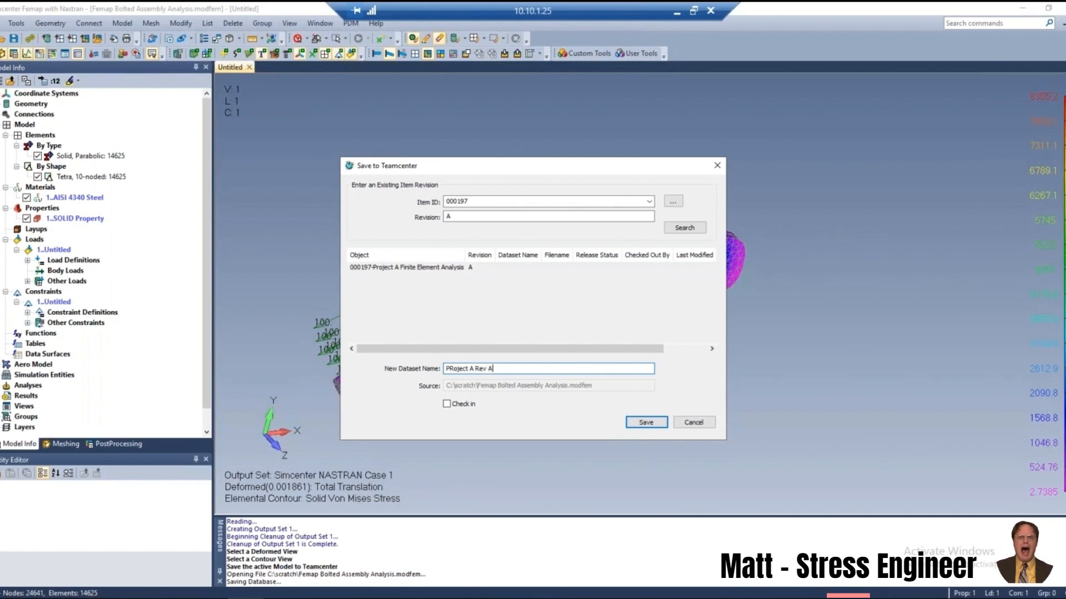
text( FEA)
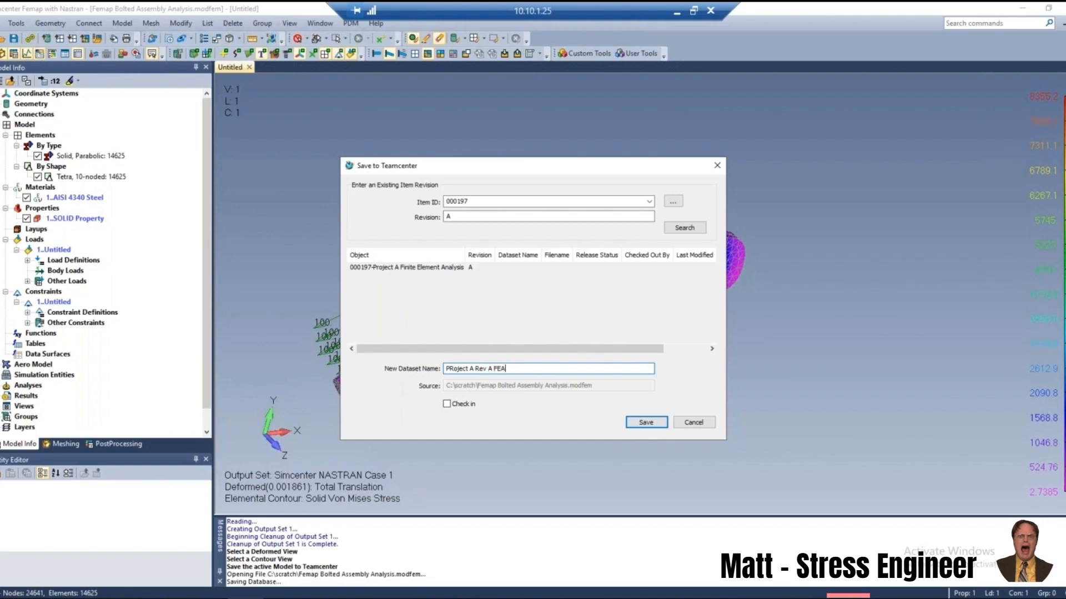
click(450, 369)
key(Delete)
text(r)
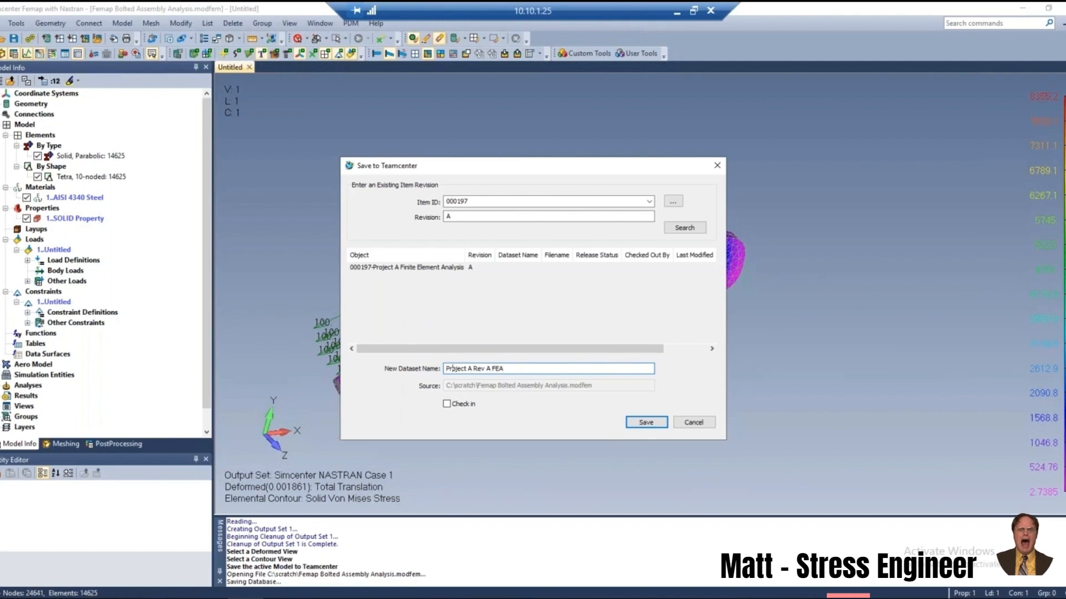
Save the dataset to Teamcenter without check-in and bring up the My Teamcenter window.
click(473, 405)
click(466, 406)
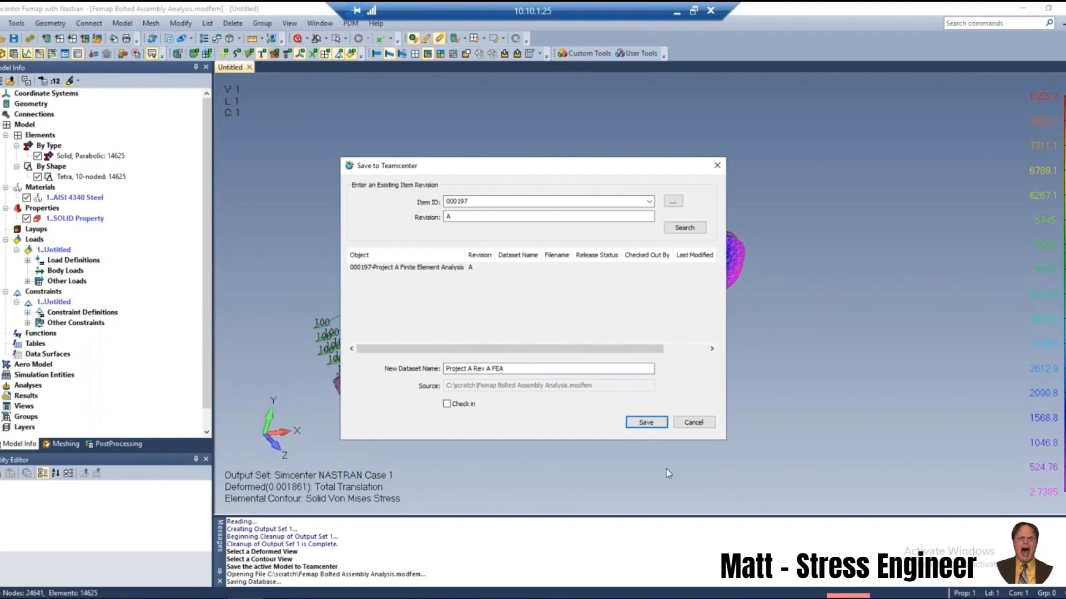
click(648, 424)
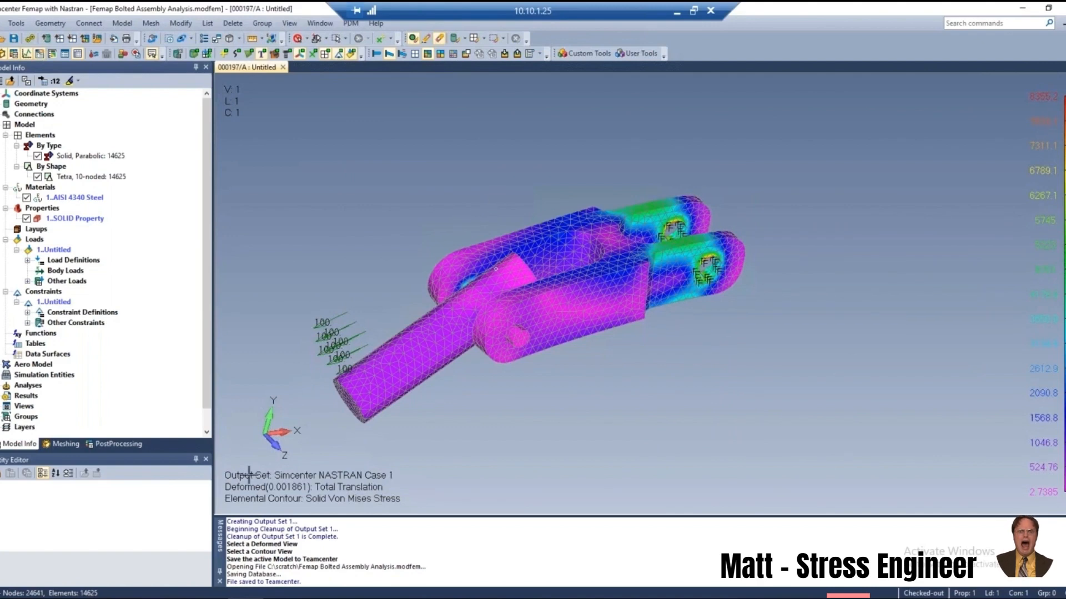
mouse_move(102, 598)
click(156, 573)
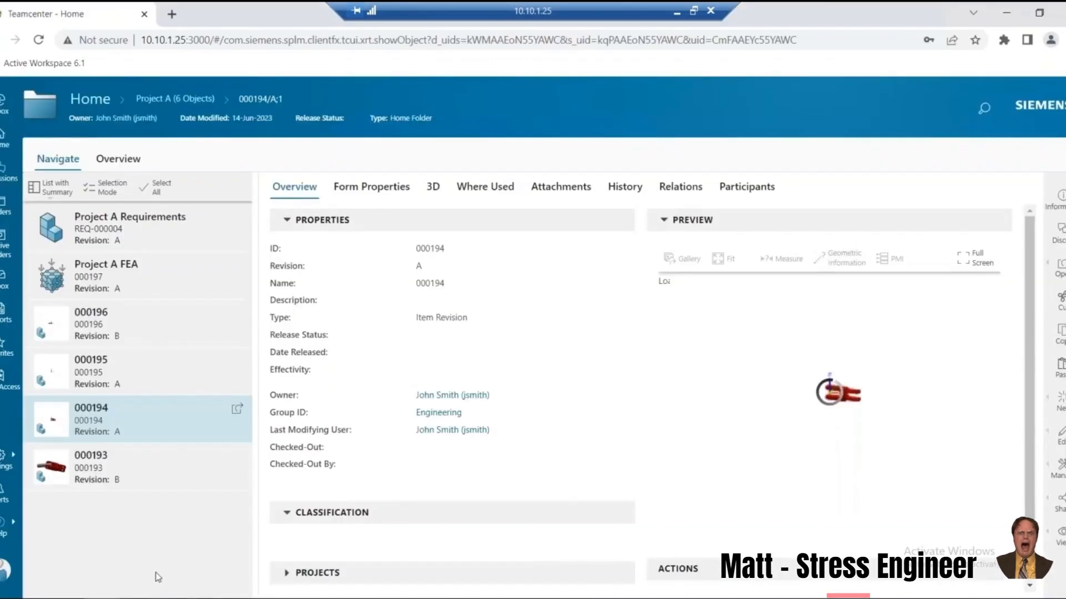
click(173, 598)
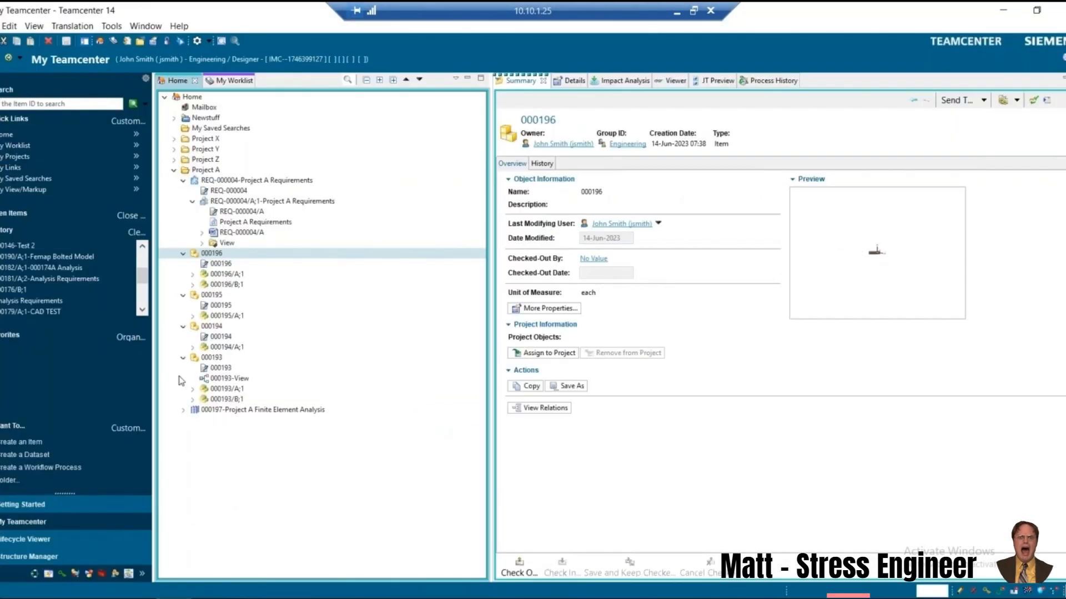
Refresh the Teamcenter window and expand item 000197 and revision 000197/A;3.
click(34, 26)
click(61, 56)
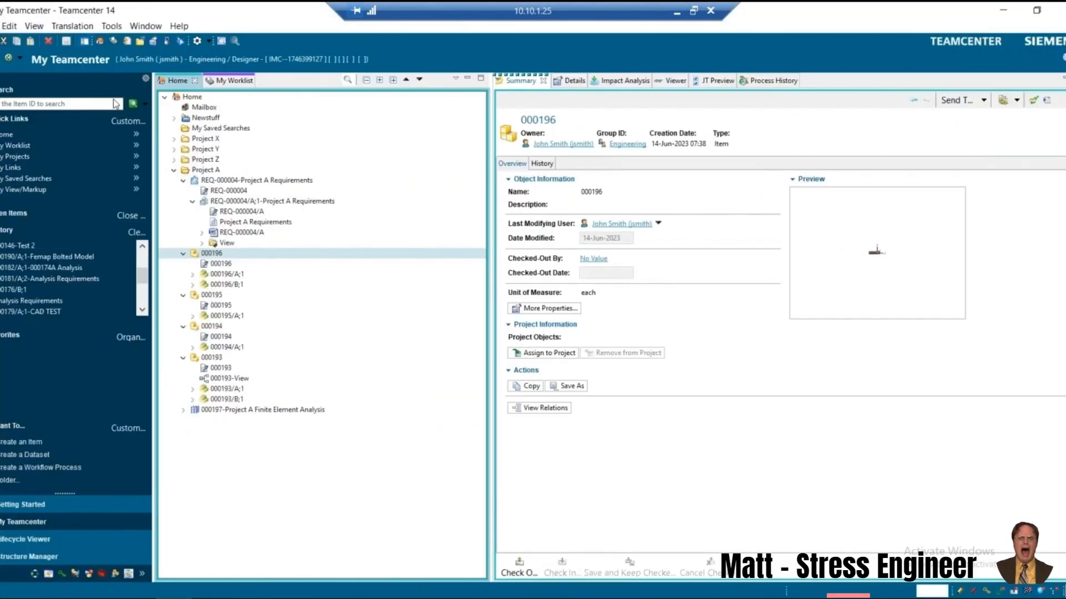
click(183, 410)
click(192, 431)
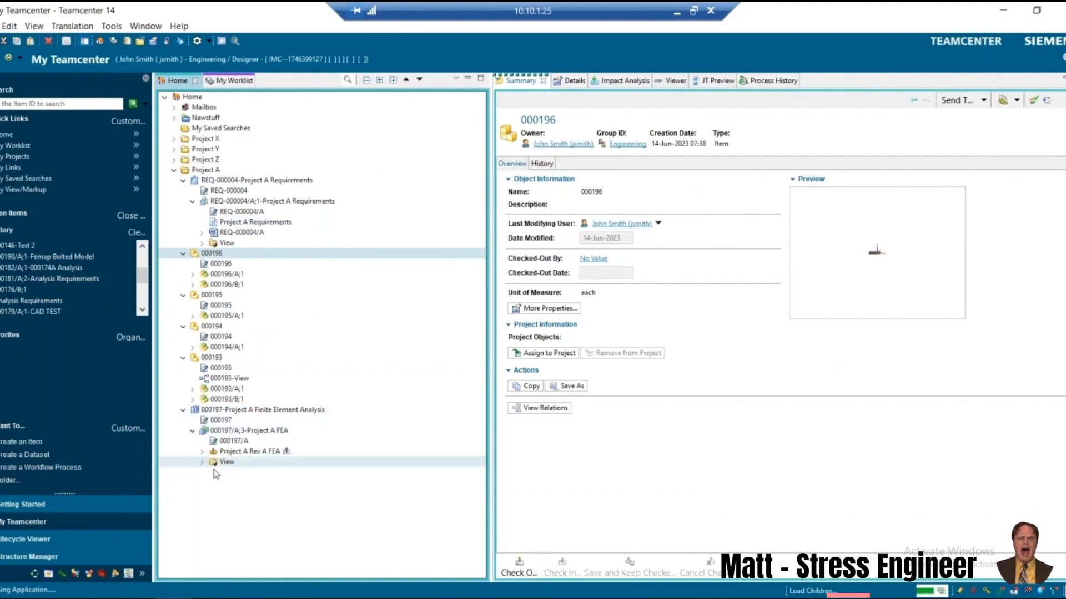
click(183, 410)
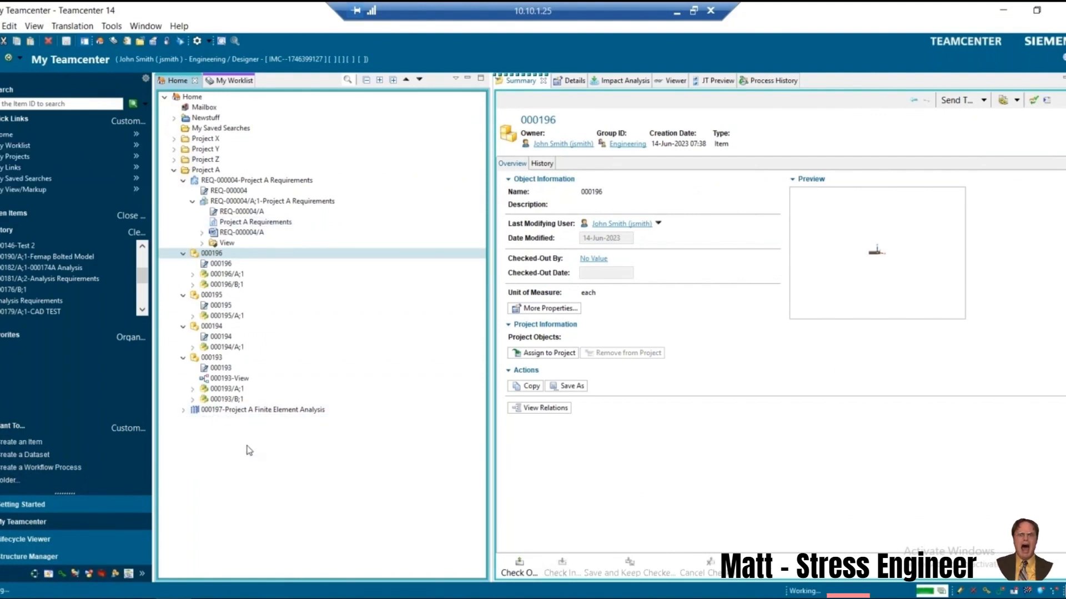
click(184, 410)
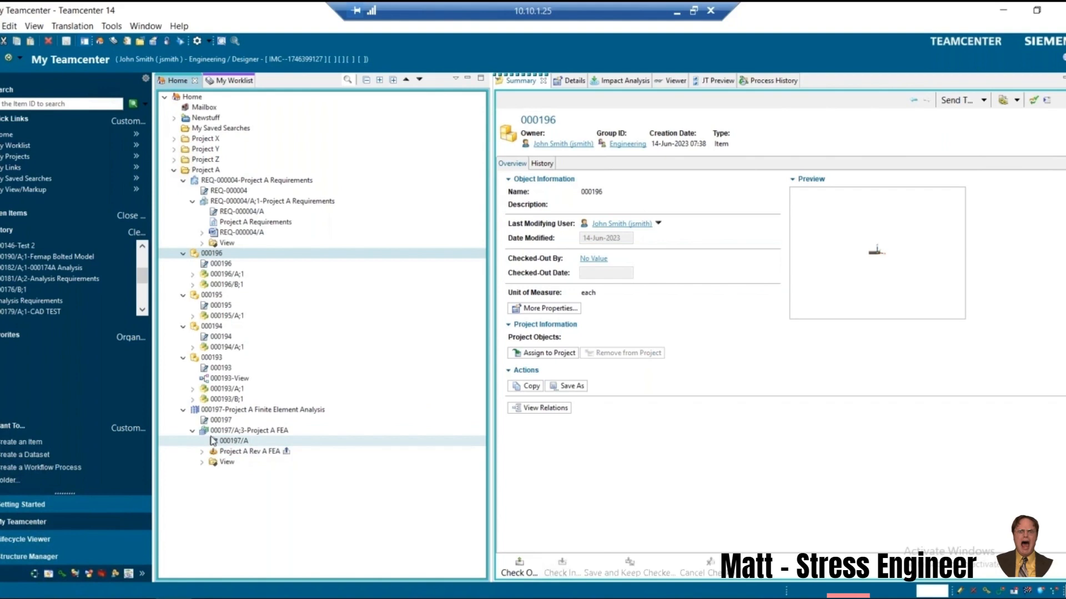
Select the Project A Rev A FEA dataset, then advance the presentation to Scene 4.
click(260, 445)
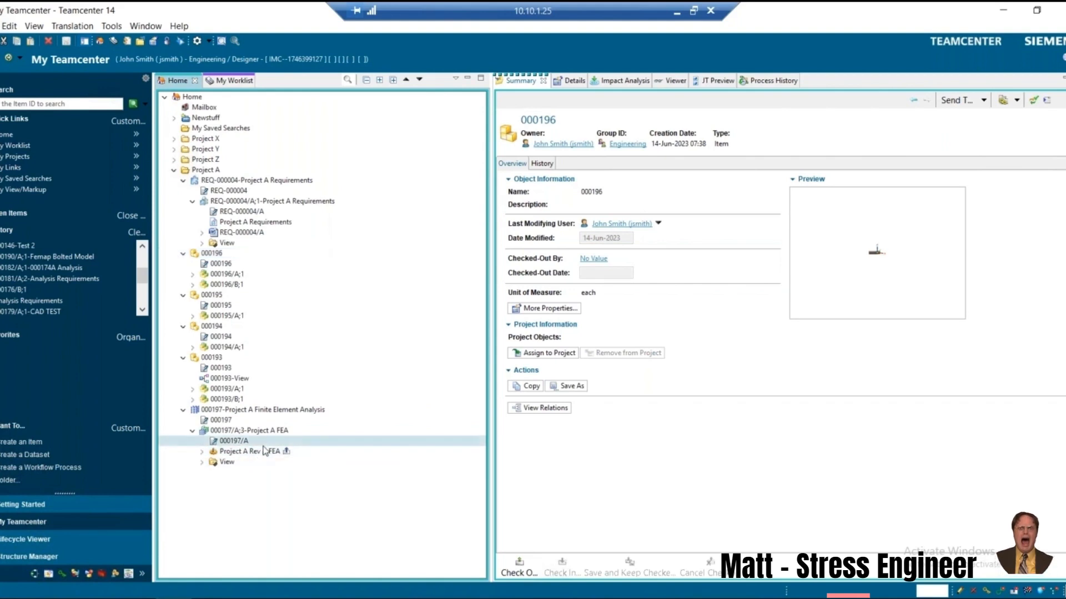
click(260, 452)
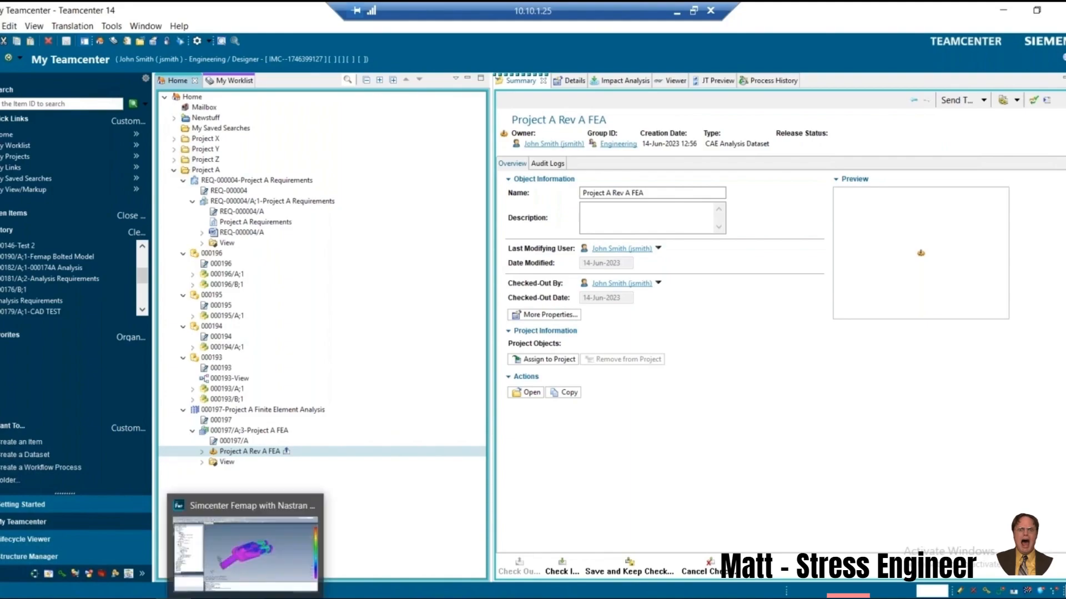
click(245, 597)
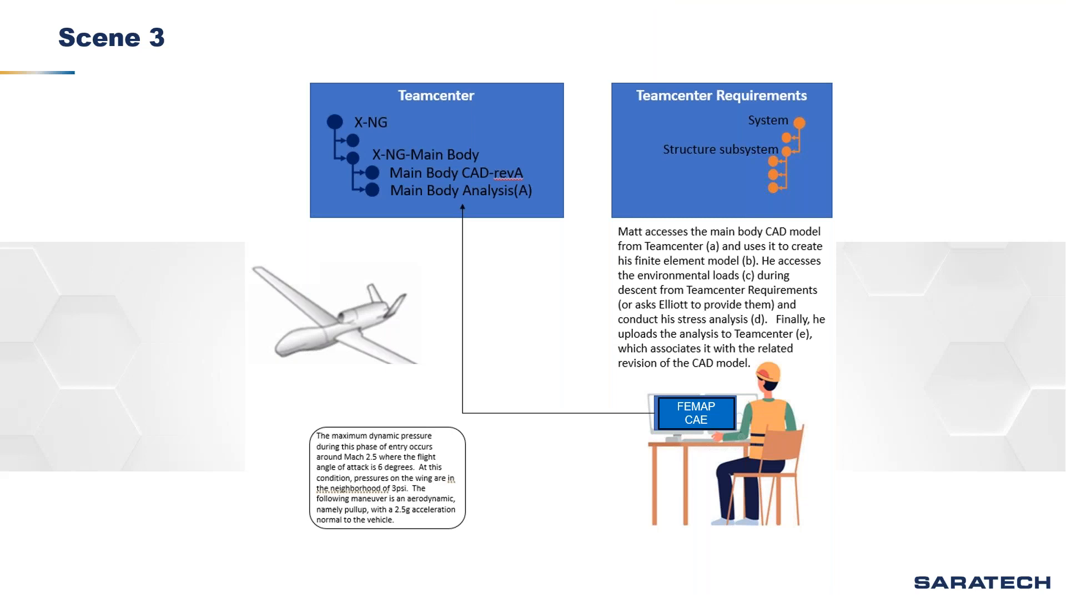
key(Right)
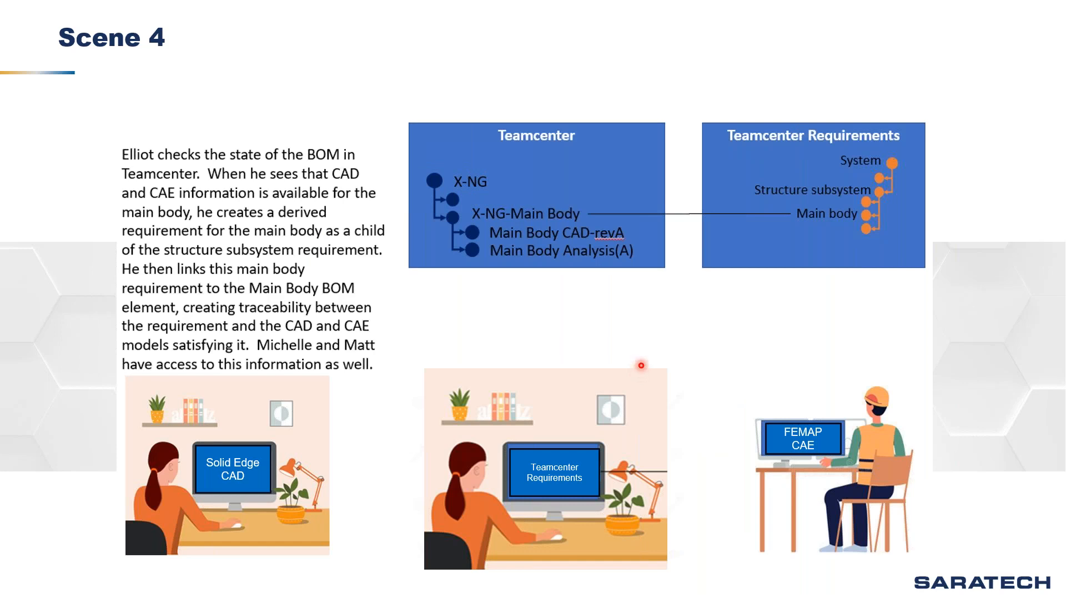